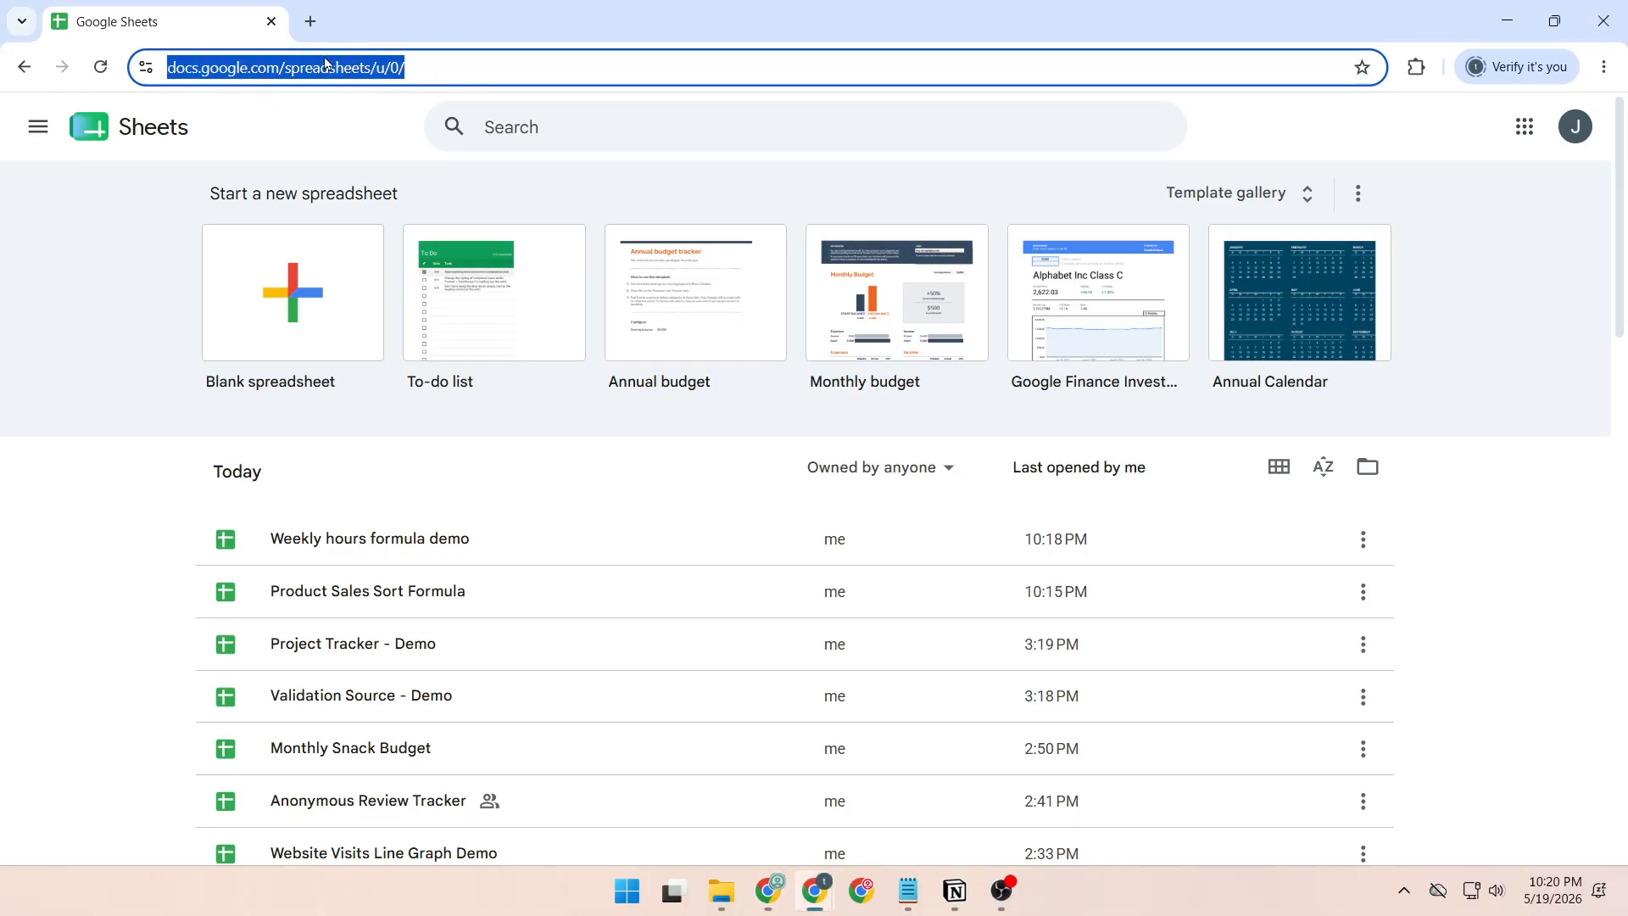
Create a new blank spreadsheet and close the pre-built tables suggestions.
left_click_drag(206, 209, 424, 201)
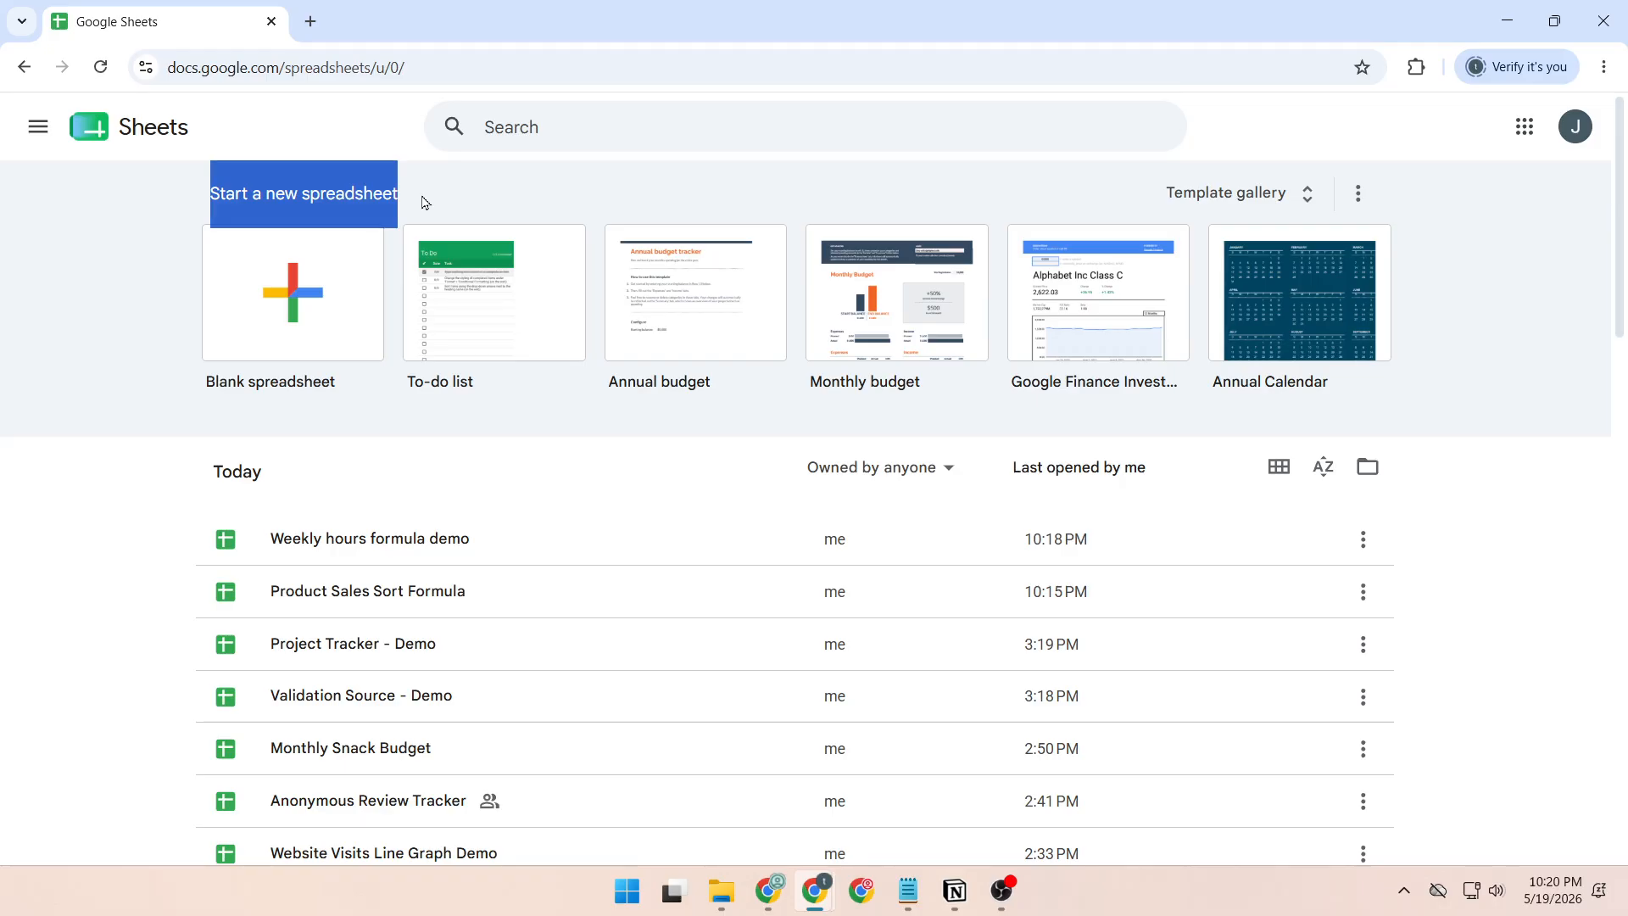
left_click(280, 304)
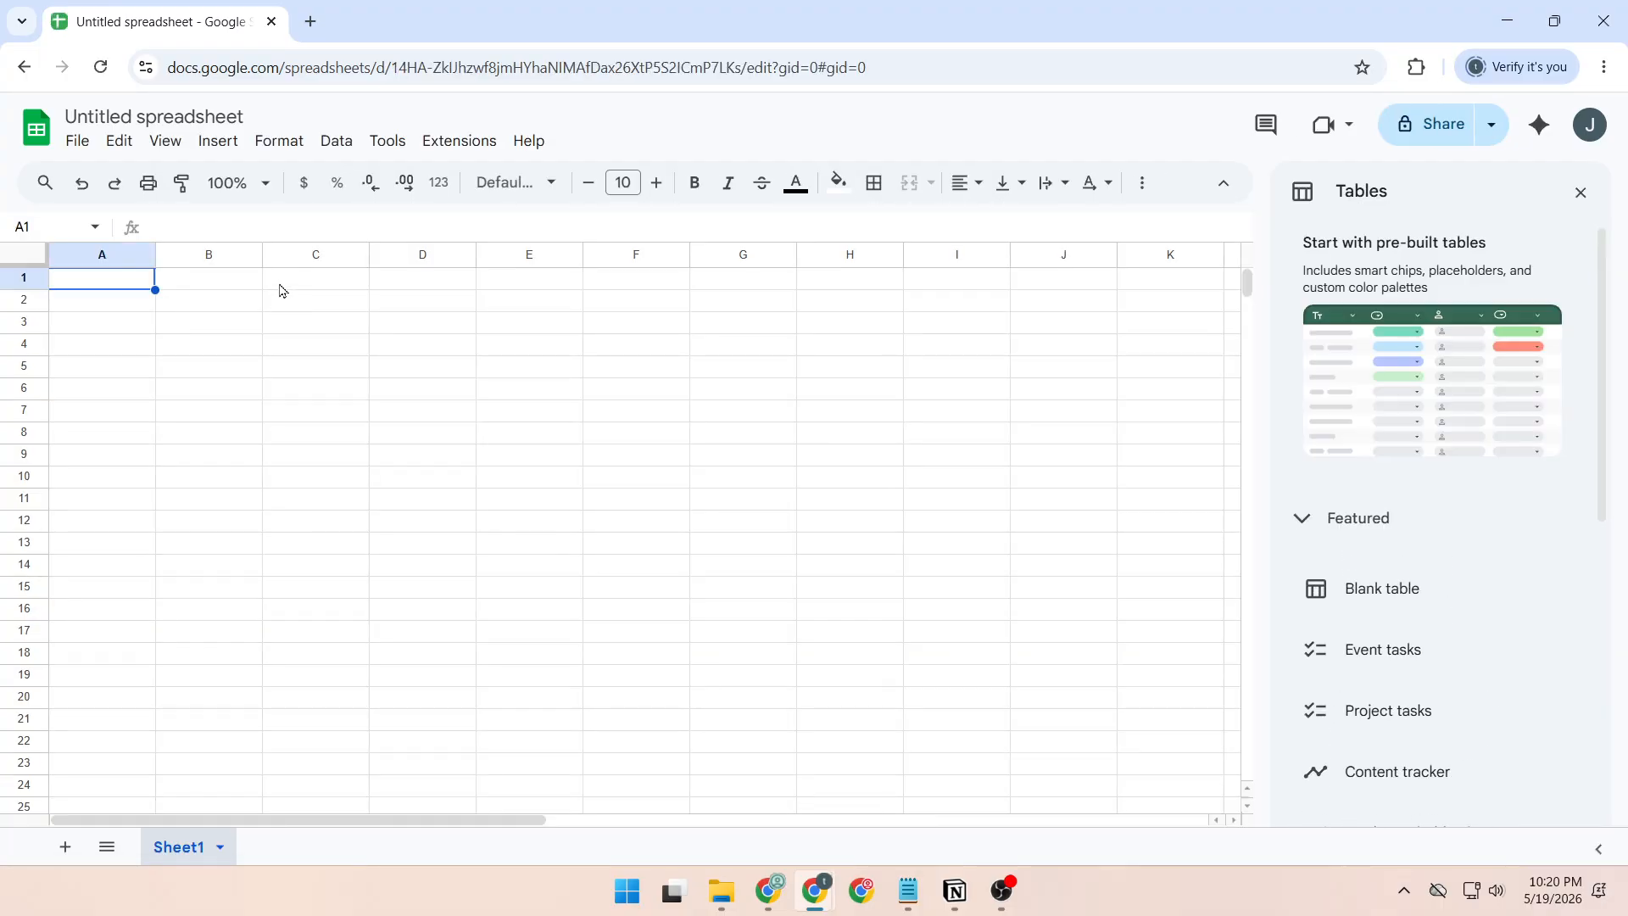
left_click(1583, 195)
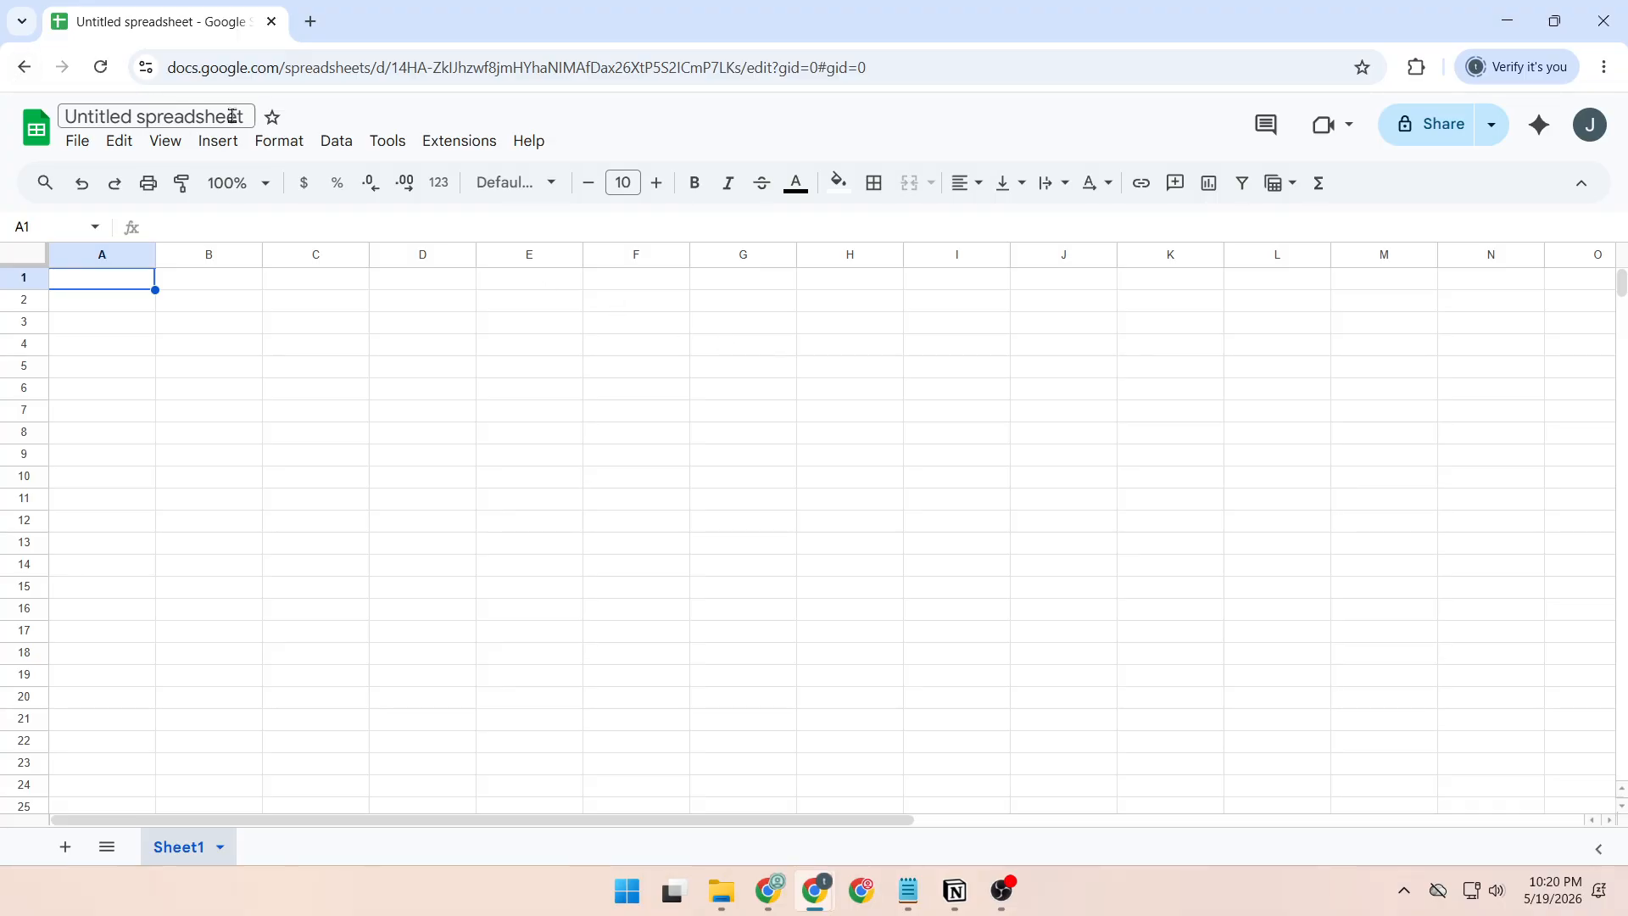
Rename the untitled spreadsheet as "Sparkline KPI Dashboard".
left_click(109, 118)
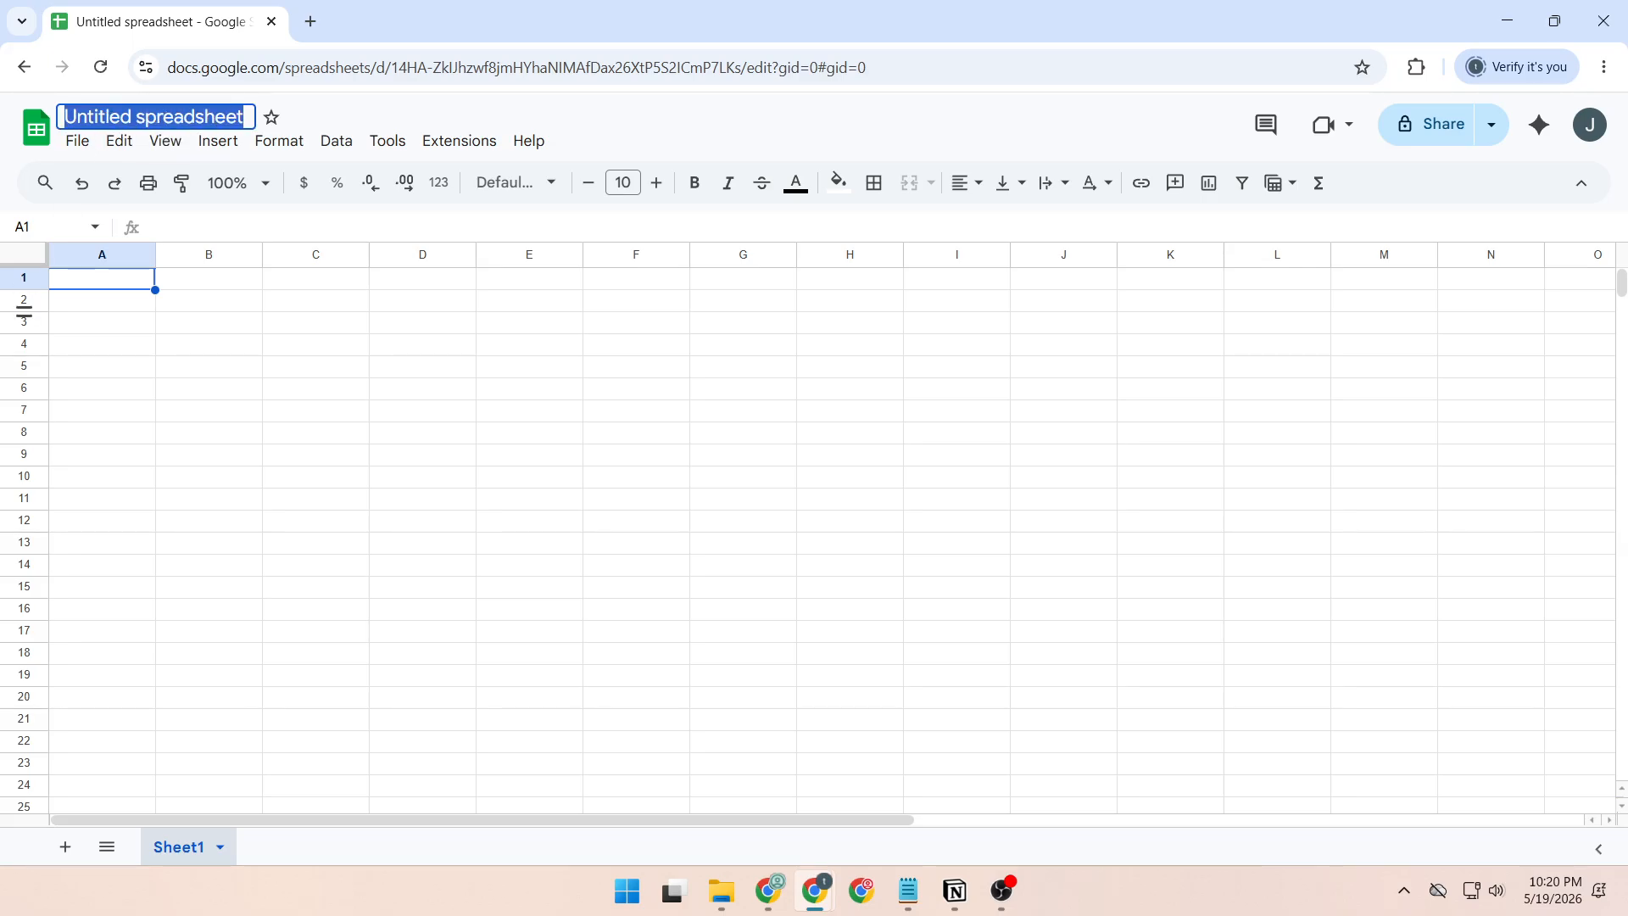
left_click(149, 116)
triple_click(149, 115)
type("Sparkline KPI Dashboard")
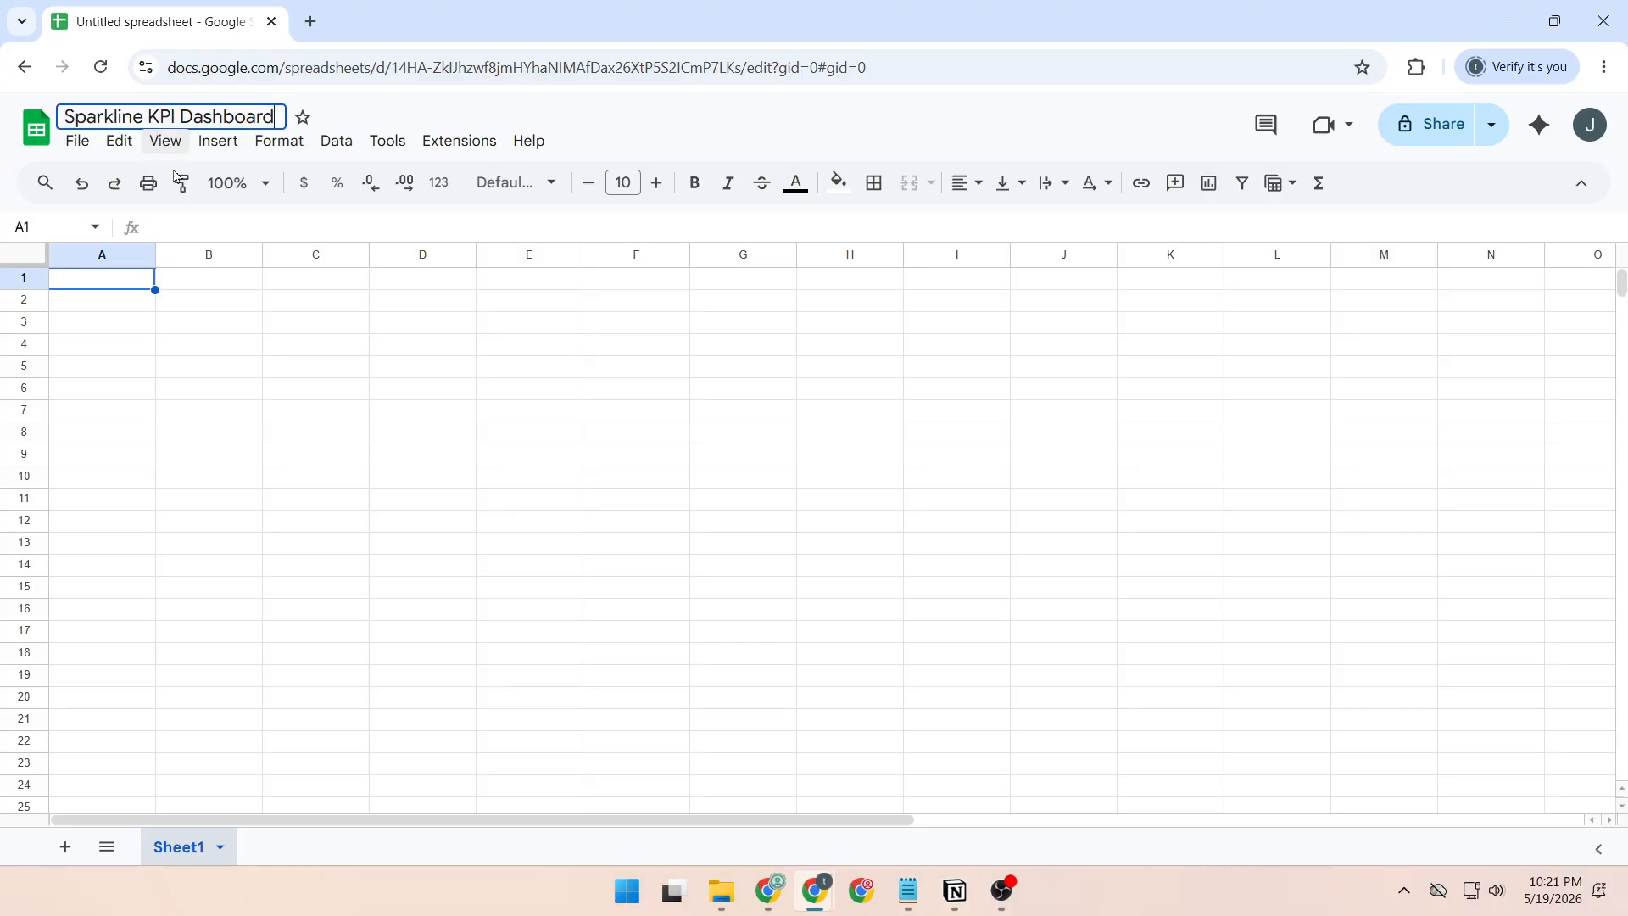
left_click(217, 254)
Paste the copied KPI table with metrics, Jan to Jun values, goals and empty chart columns into the sheet starting at A1.
left_click(108, 310)
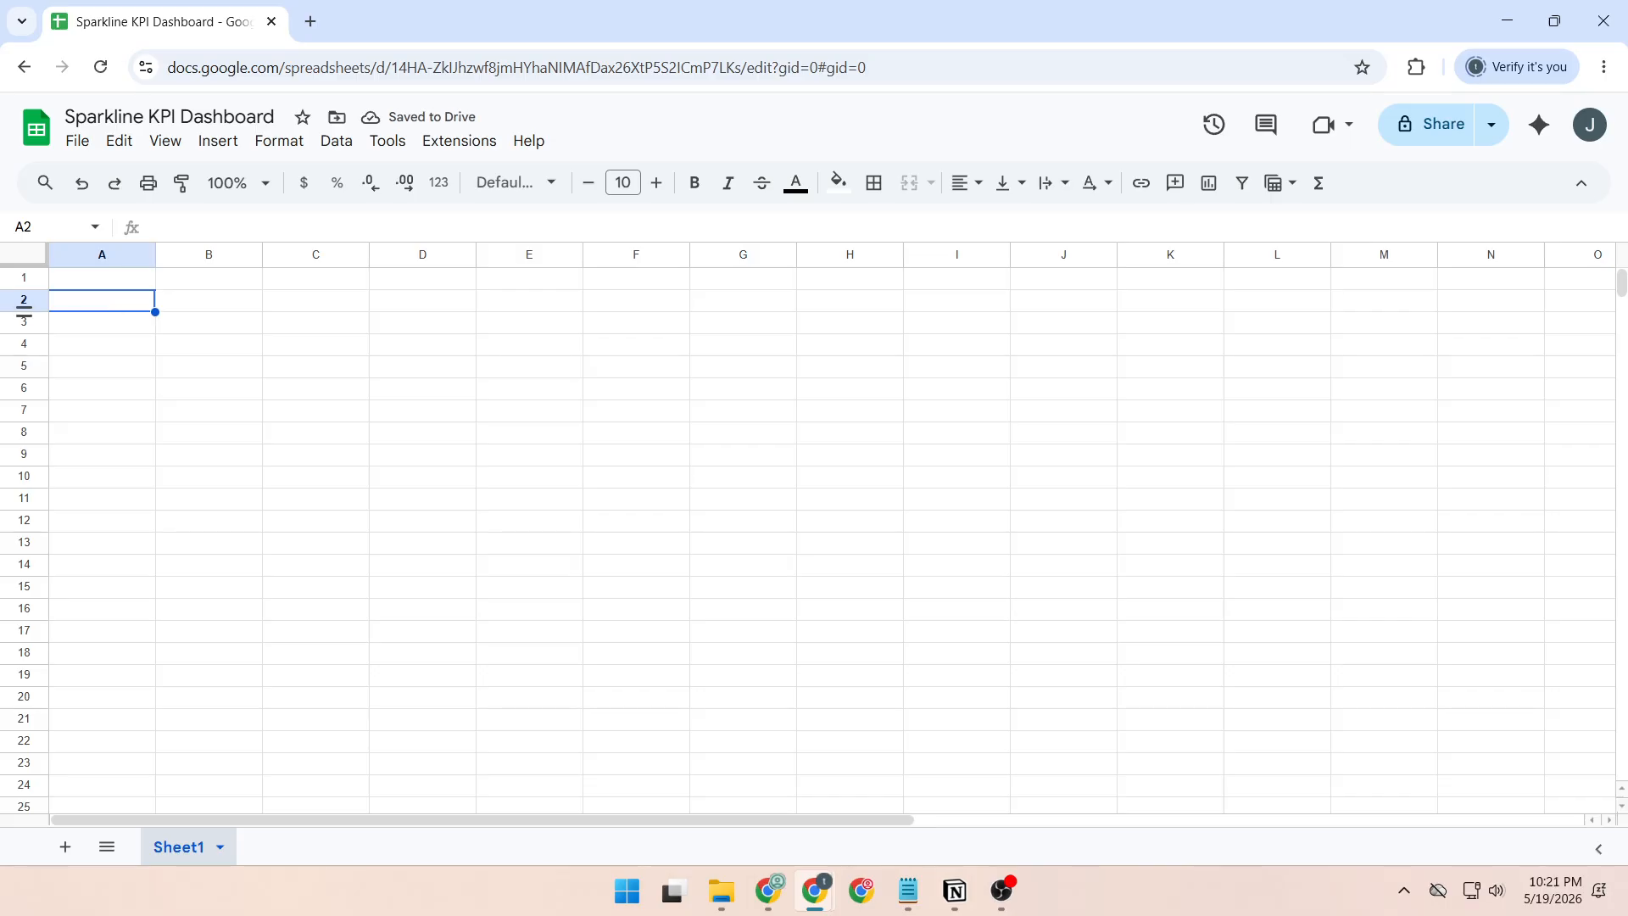
left_click(107, 282)
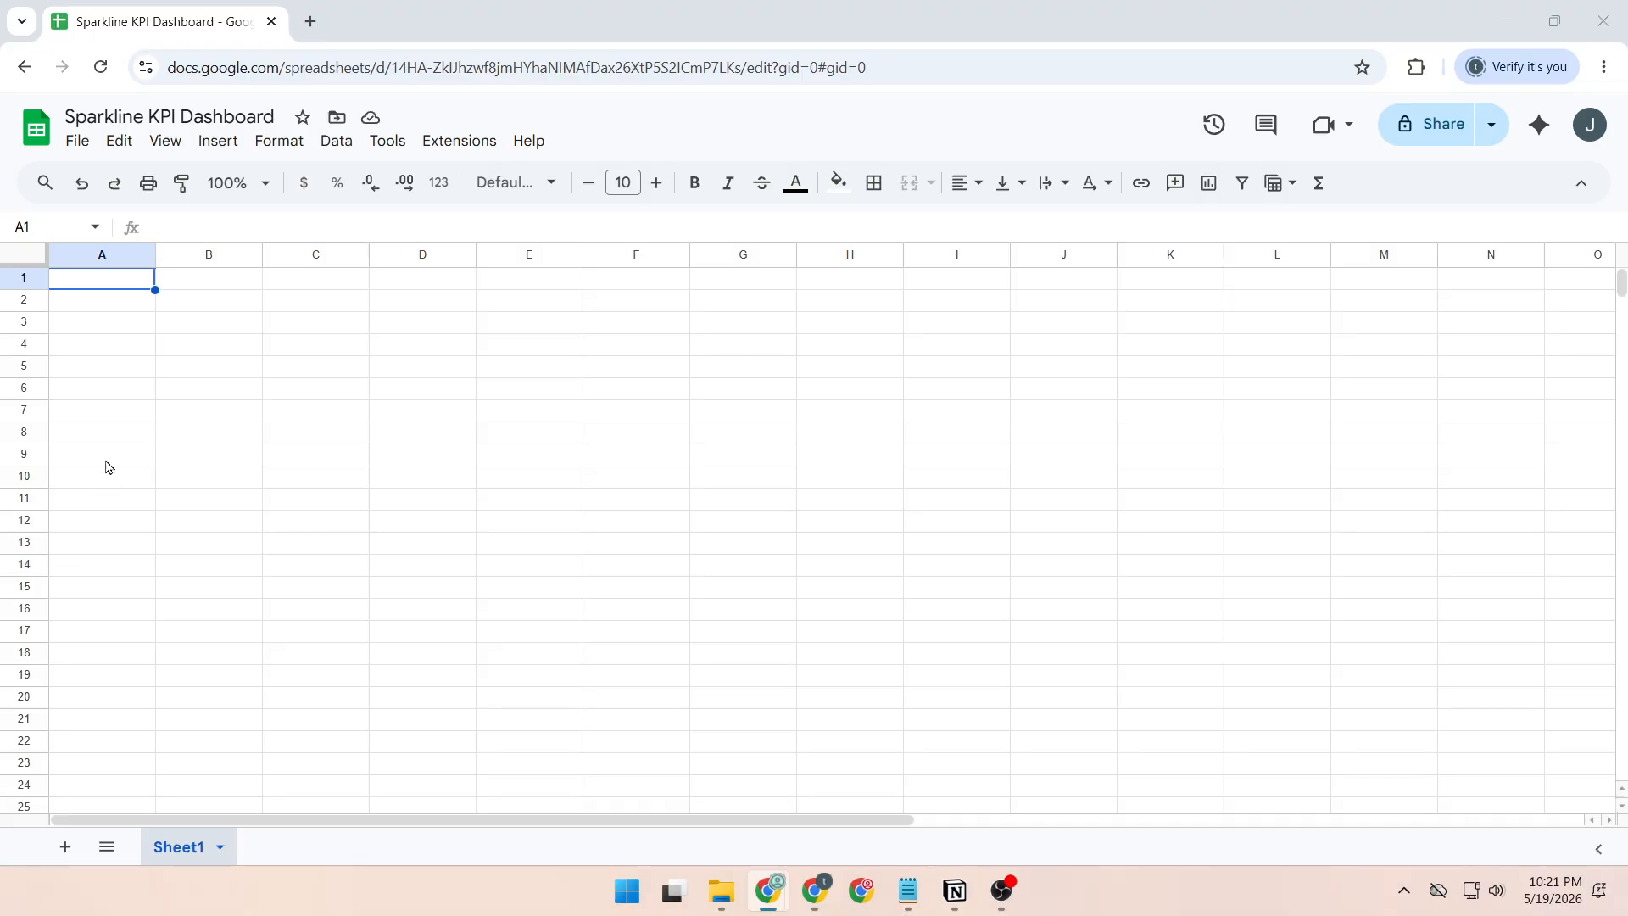
left_click(108, 282)
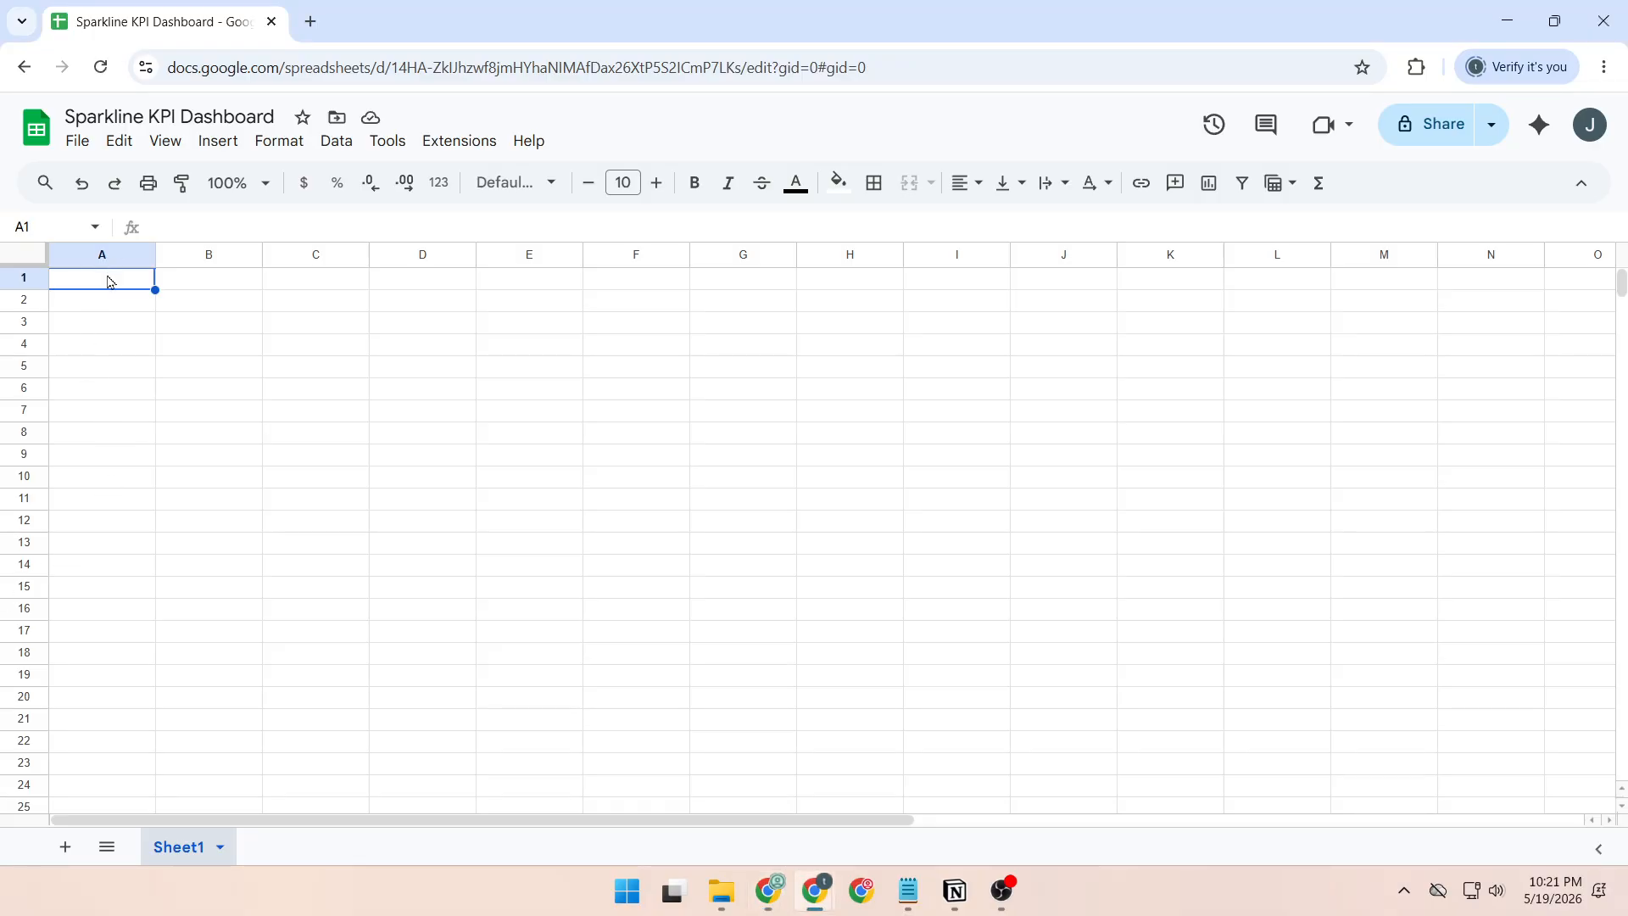
key("ctrl+v")
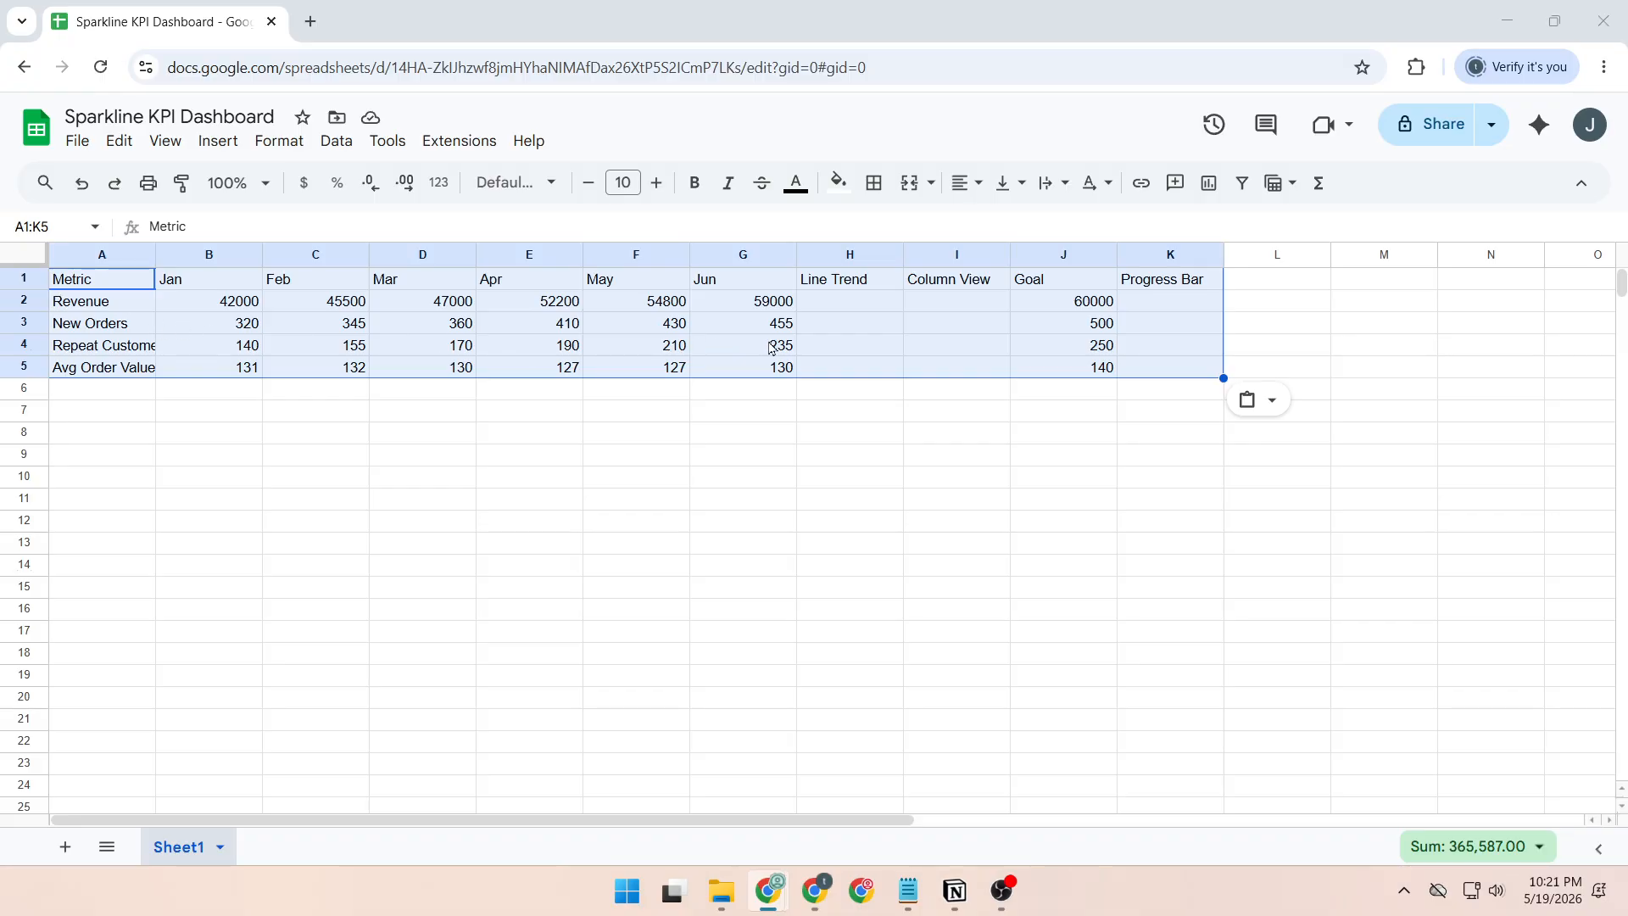
Enter =SPARKLINE(B2:G2) in H2 to chart the Revenue line trend.
left_click(851, 310)
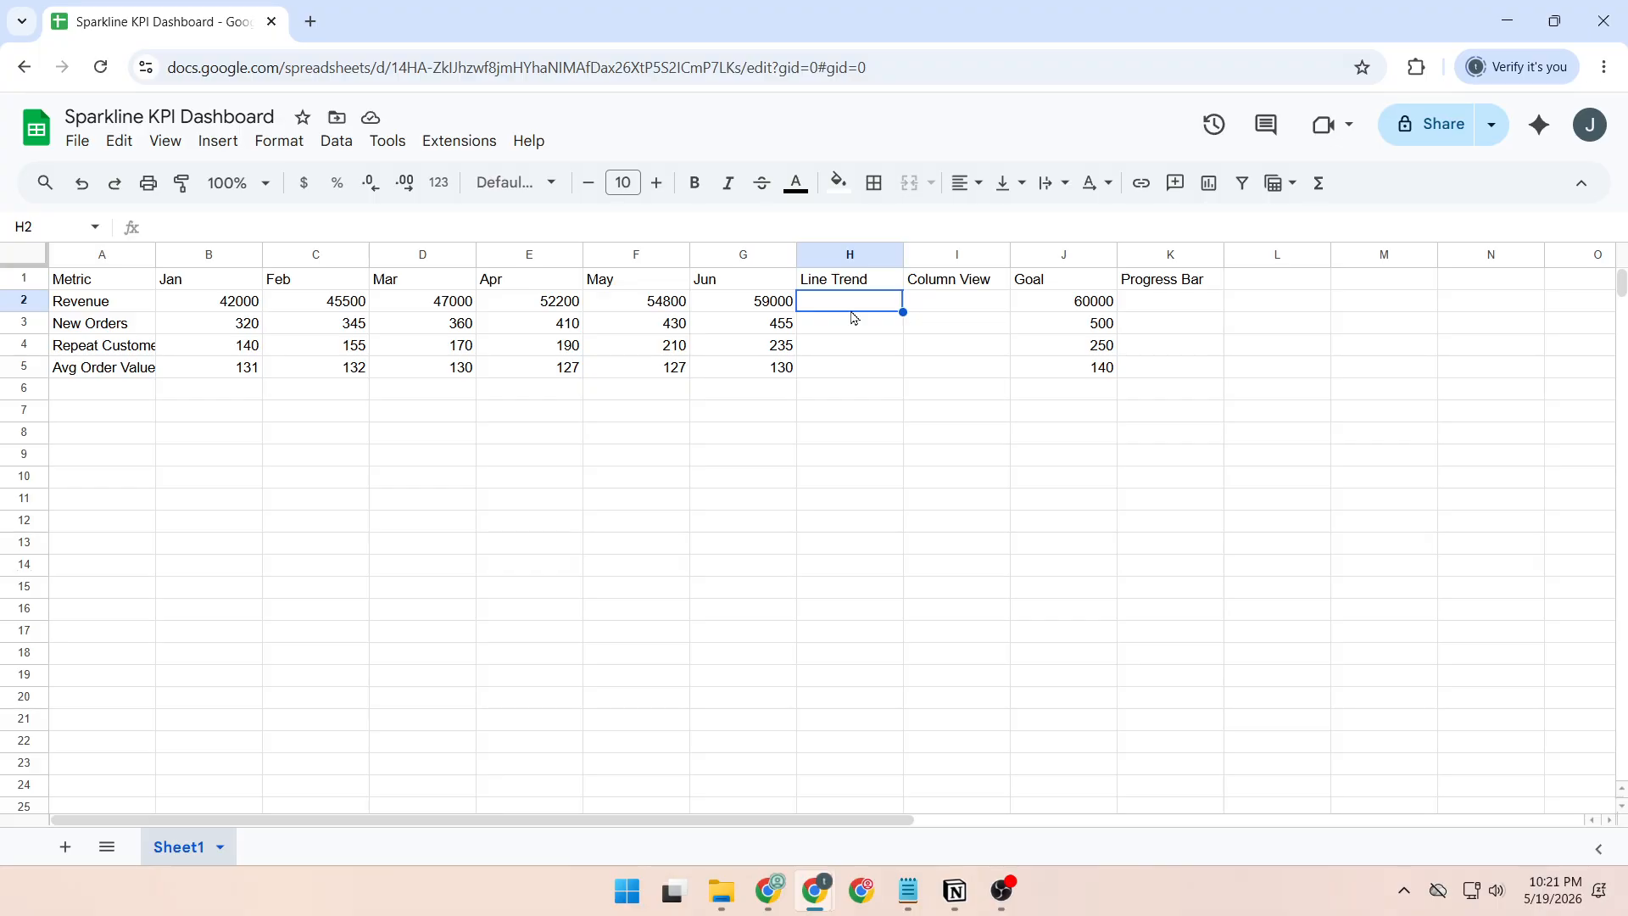
left_click(382, 222)
type("=SPARKLINE(B2:G2)")
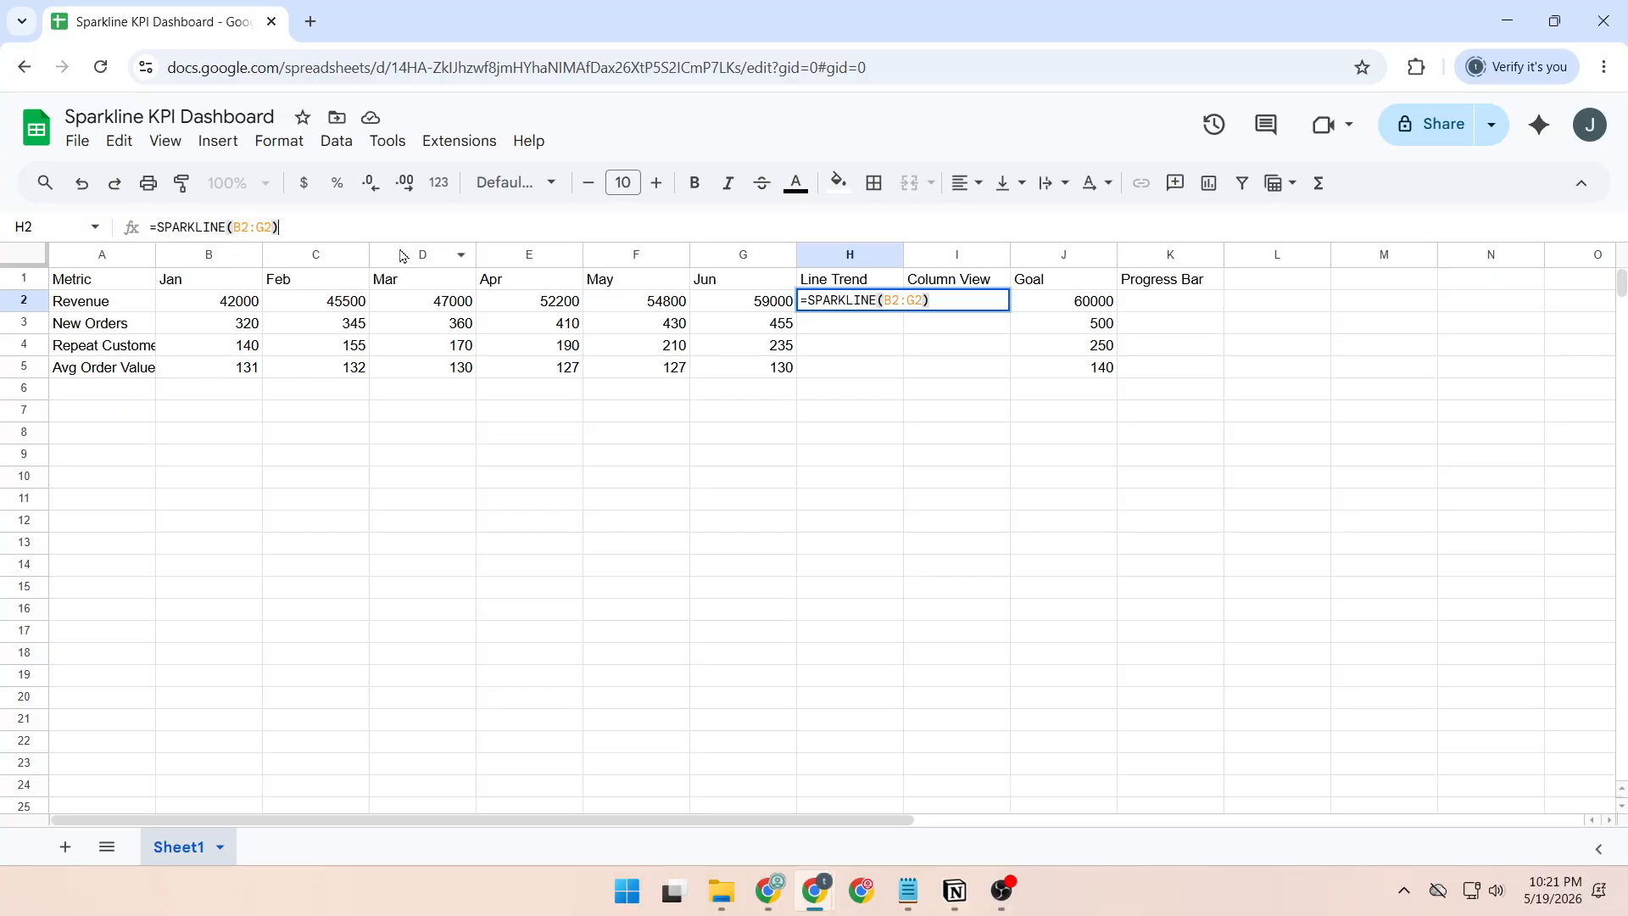
key("Return")
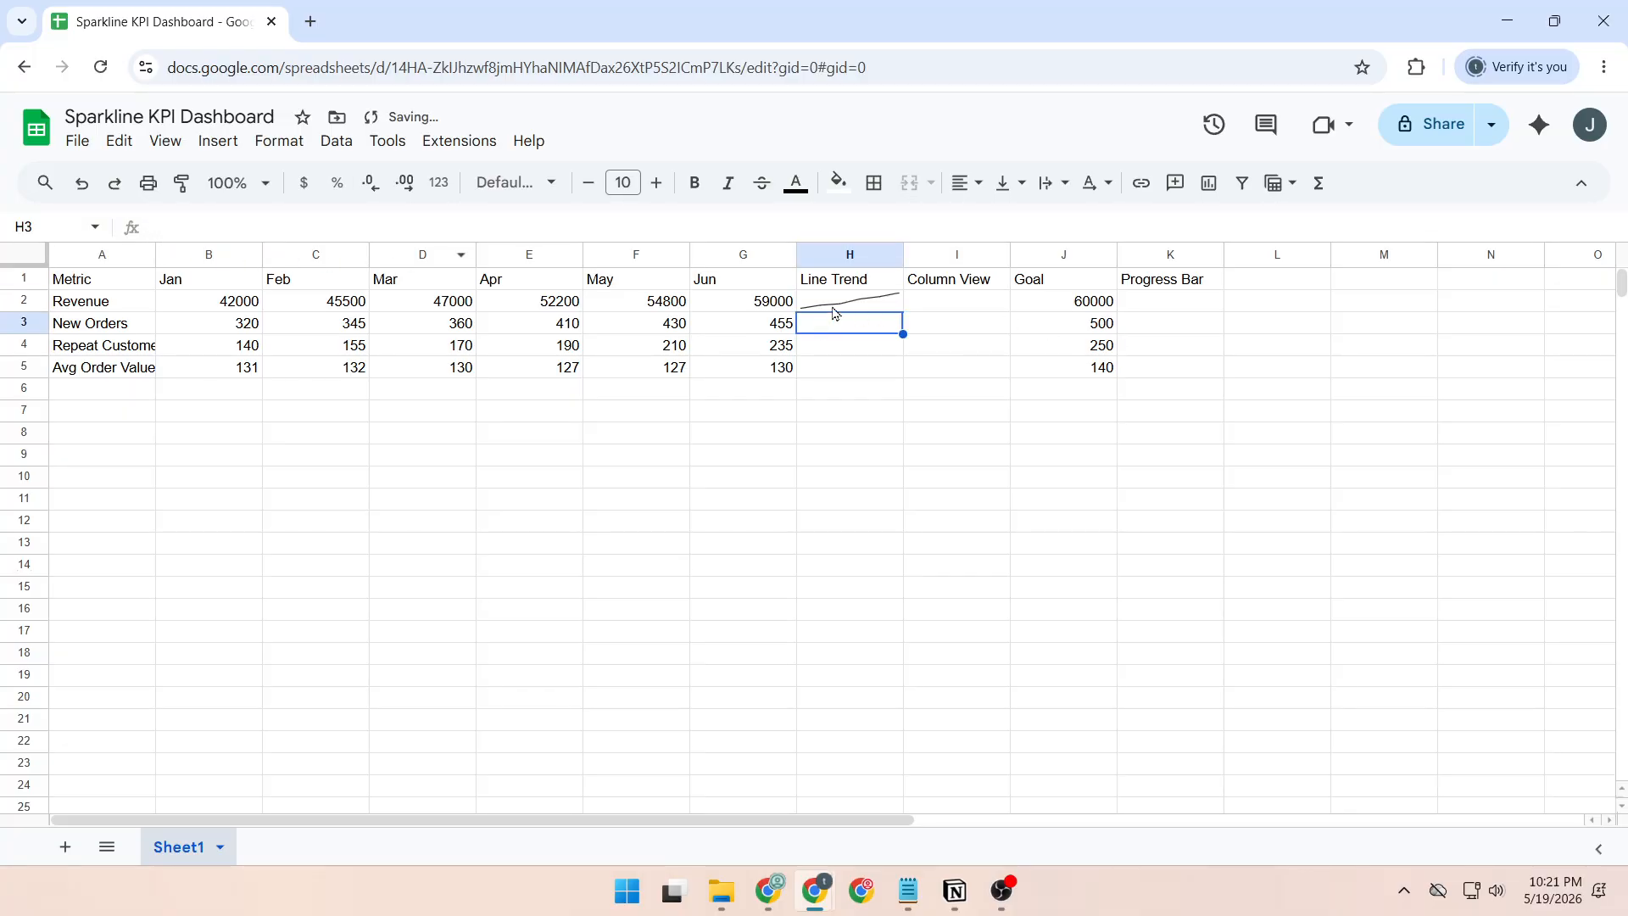
left_click(833, 307)
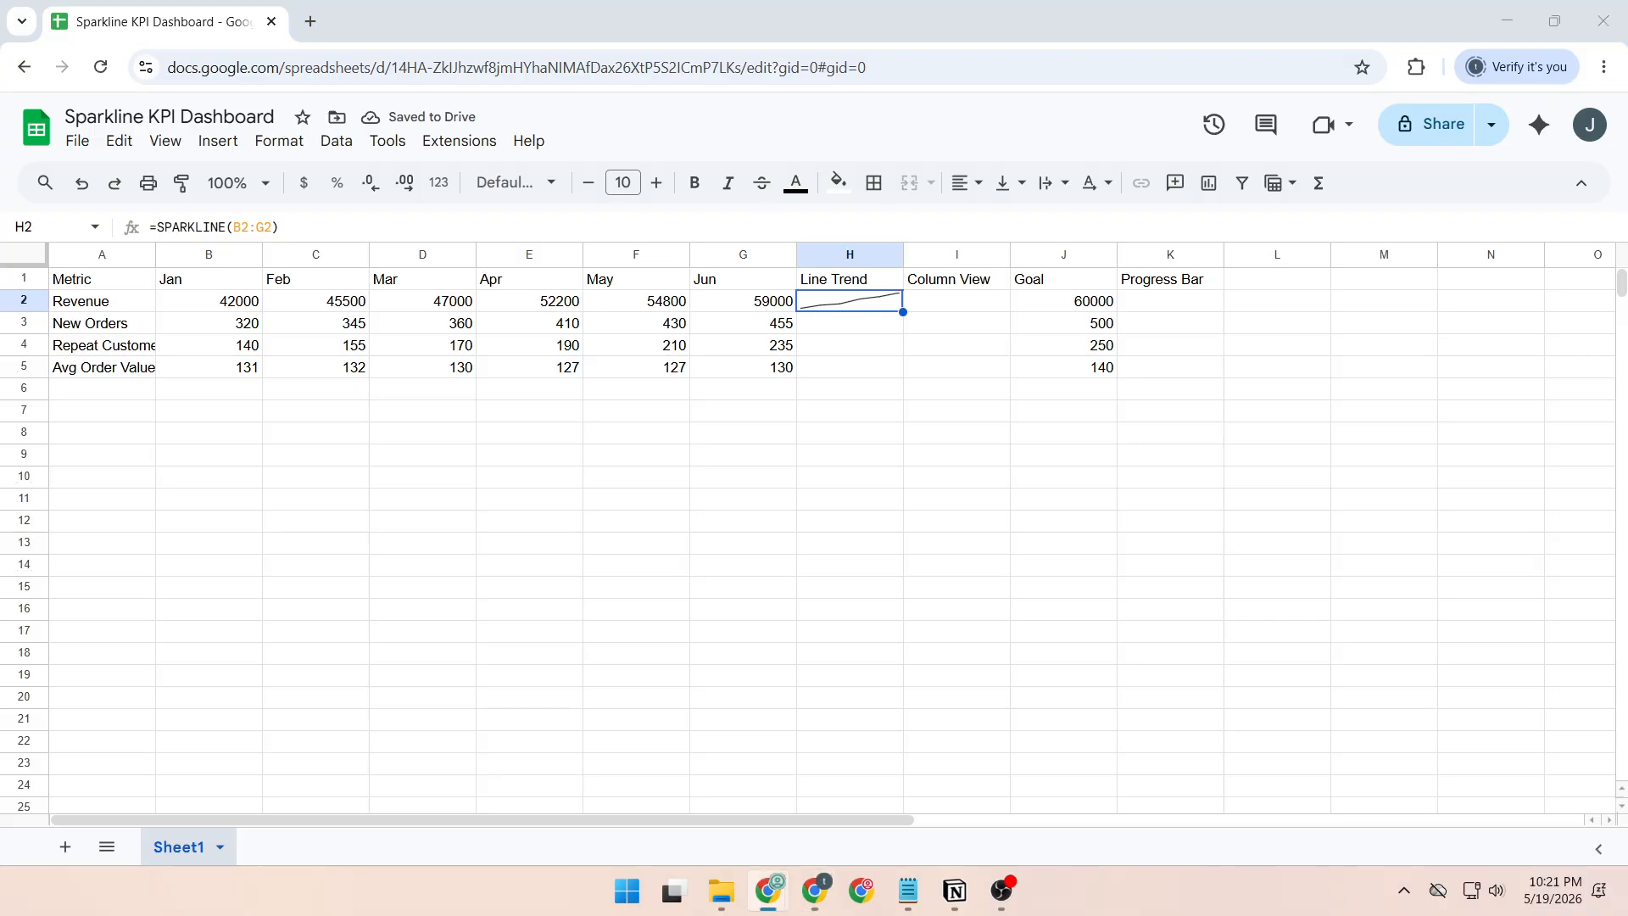
Enter =SPARKLINE(B2:G2,{"charttype","column";"color","#1a73e8";"highcolor","#34a853"}) in I2 for the Revenue column view.
left_click(957, 304)
key("Return")
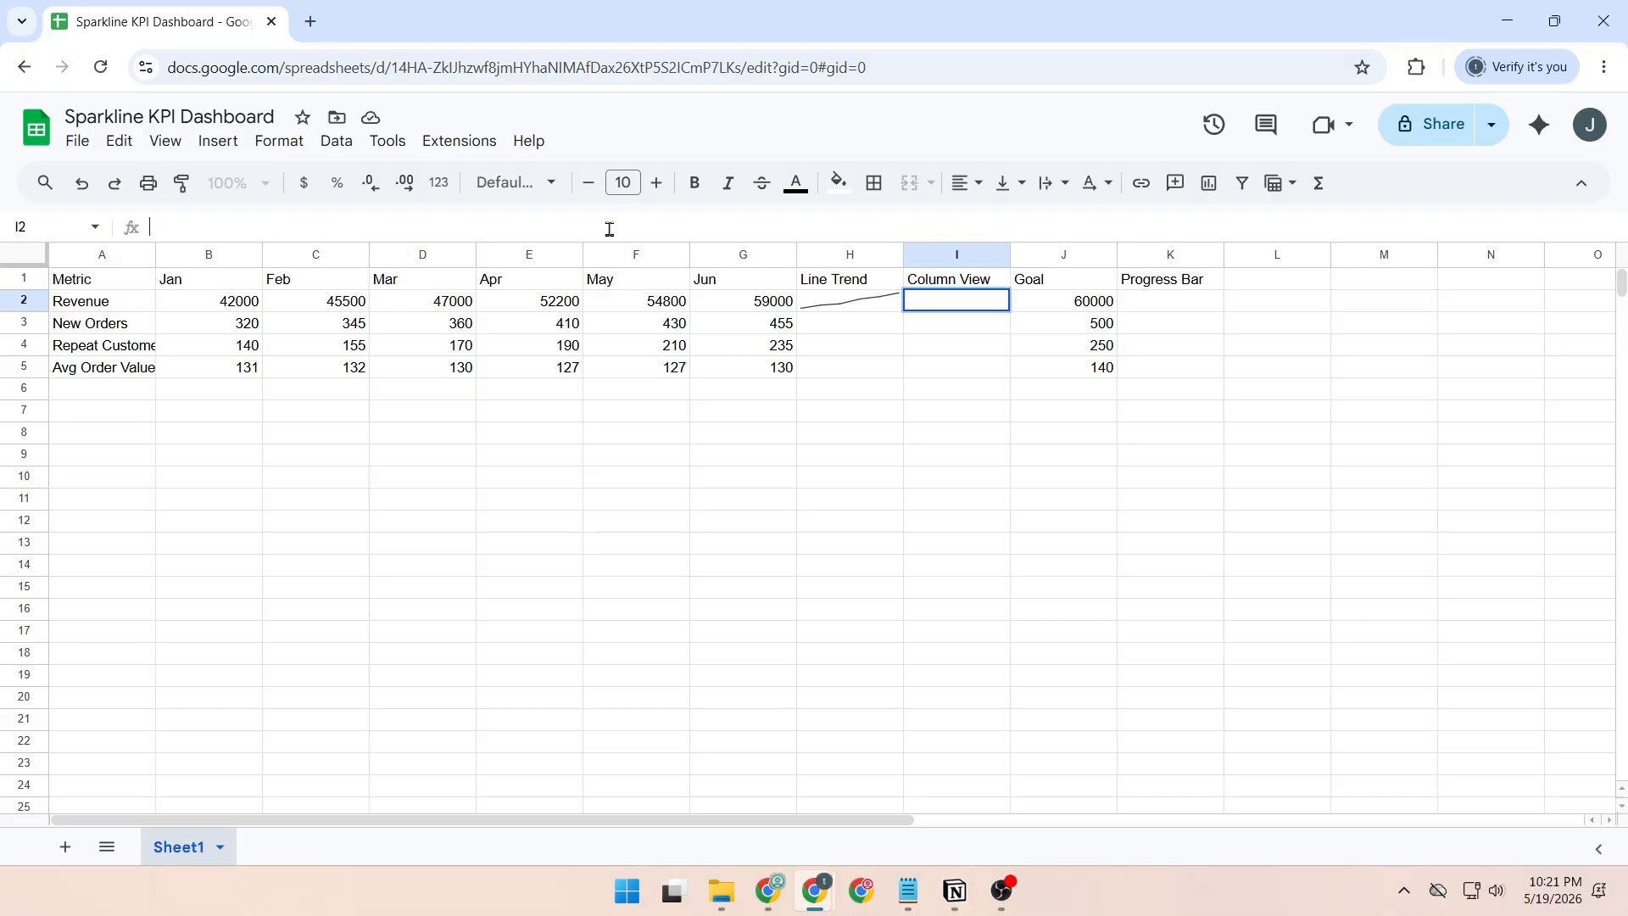
type("=SPARKLINE(B2:G2,{\"charttype\",\"column\";\"color\",\"#1a73e8\";\"highcolor\",\"#34a853\"})")
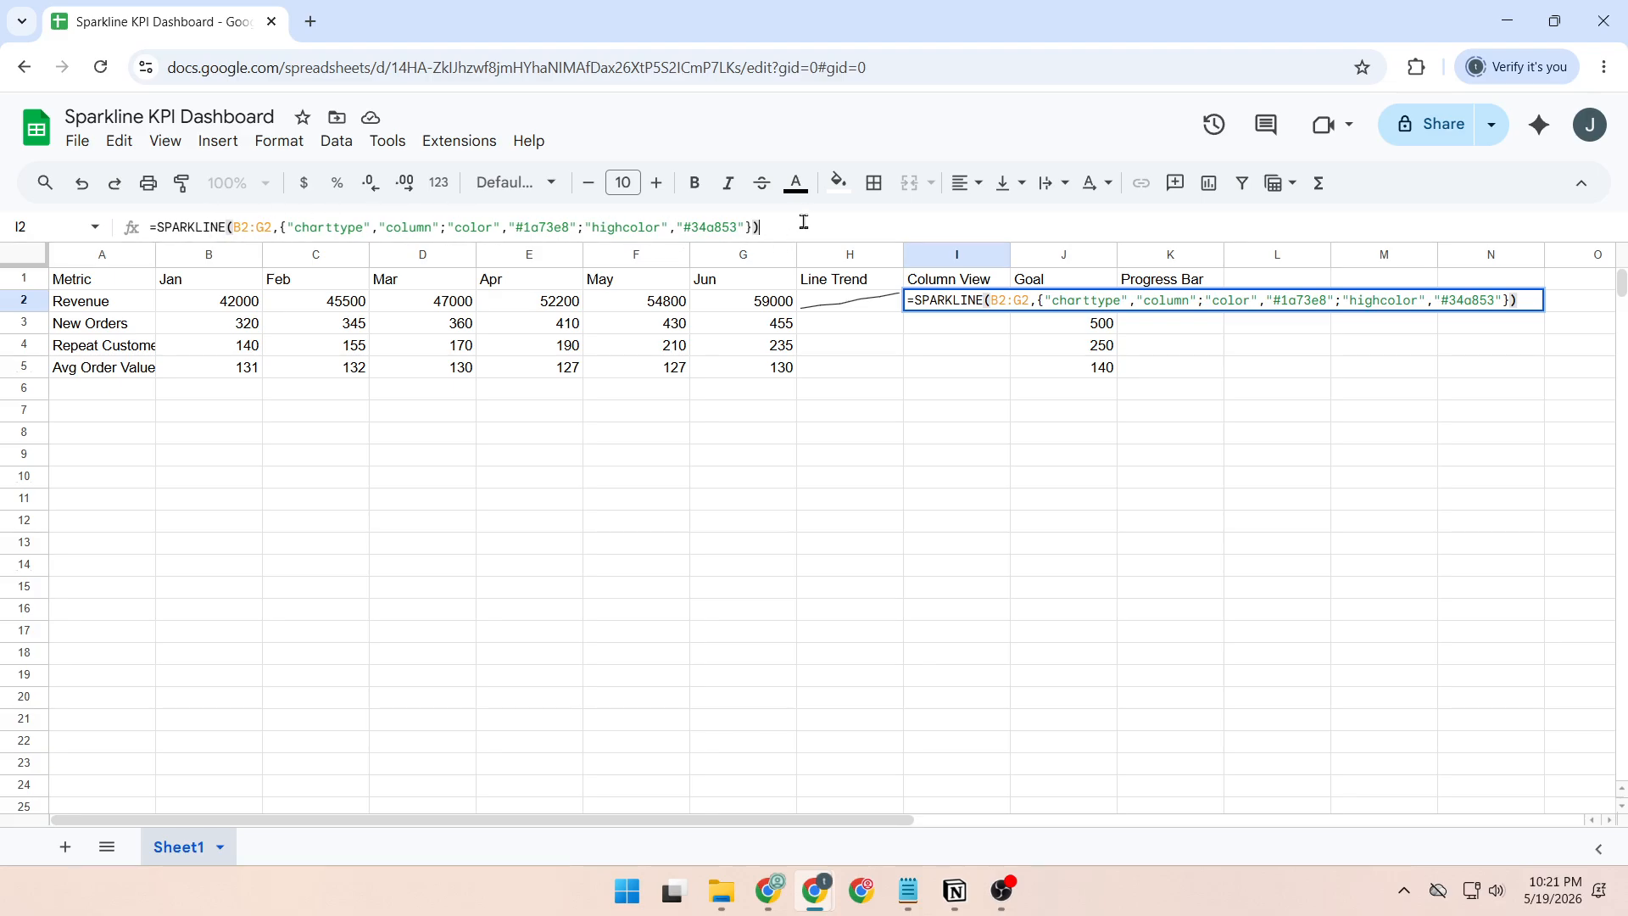
key("Return")
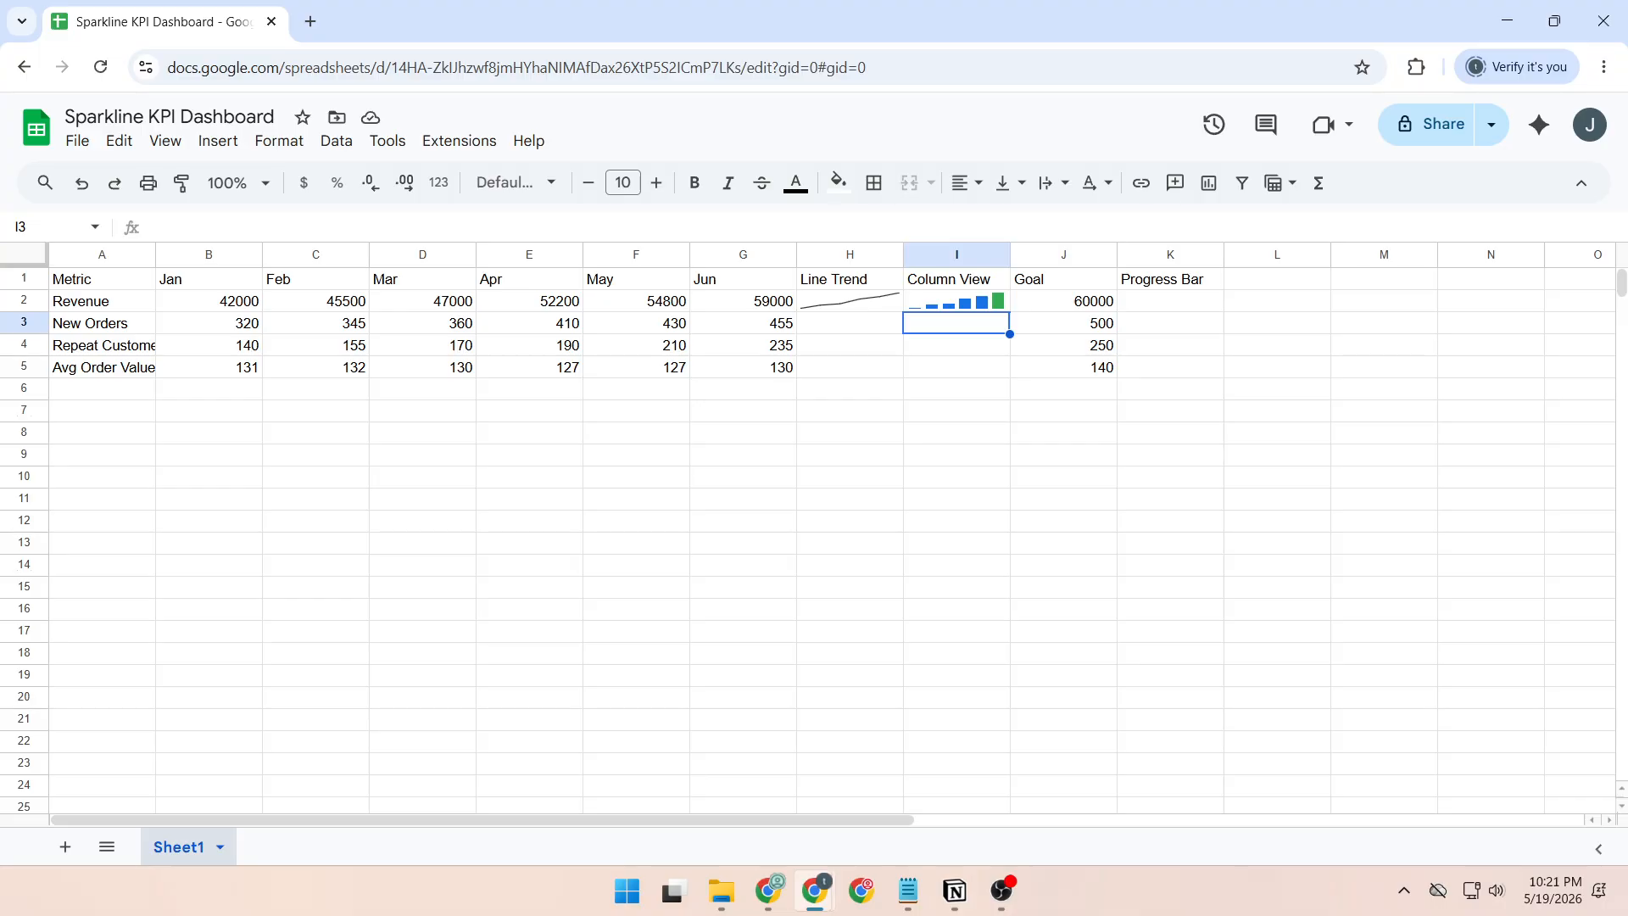
Enter =SPARKLINE(G2,{"charttype","bar";"max",J2;"color1","#34a853"}) in K2 for the Revenue progress bar.
key("alt+Tab")
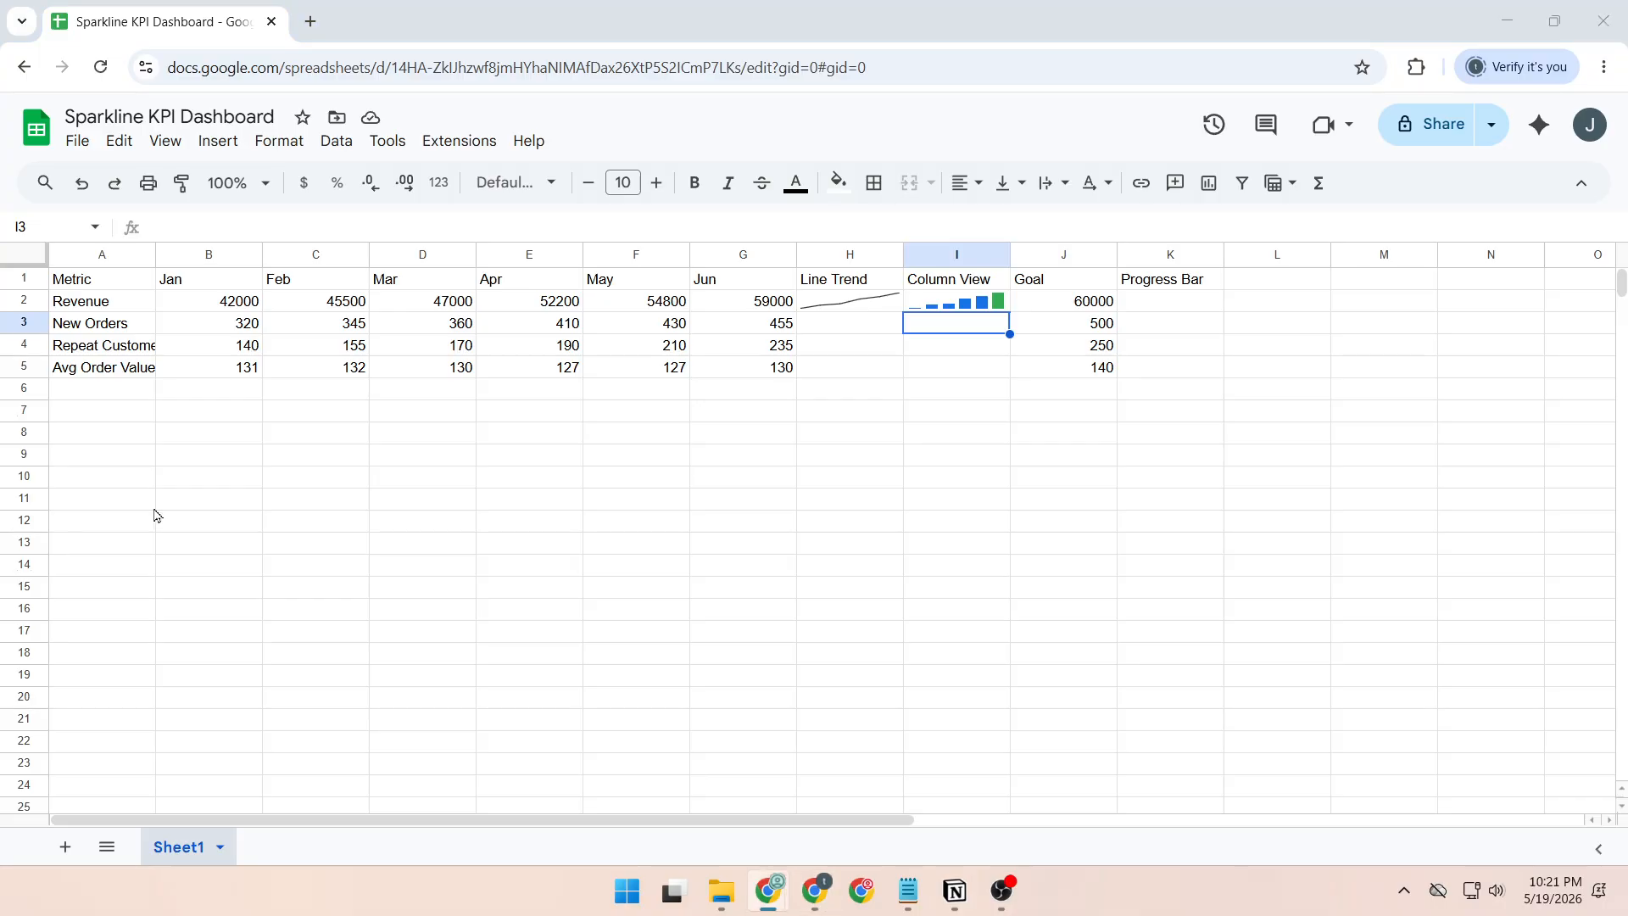
left_click(1177, 306)
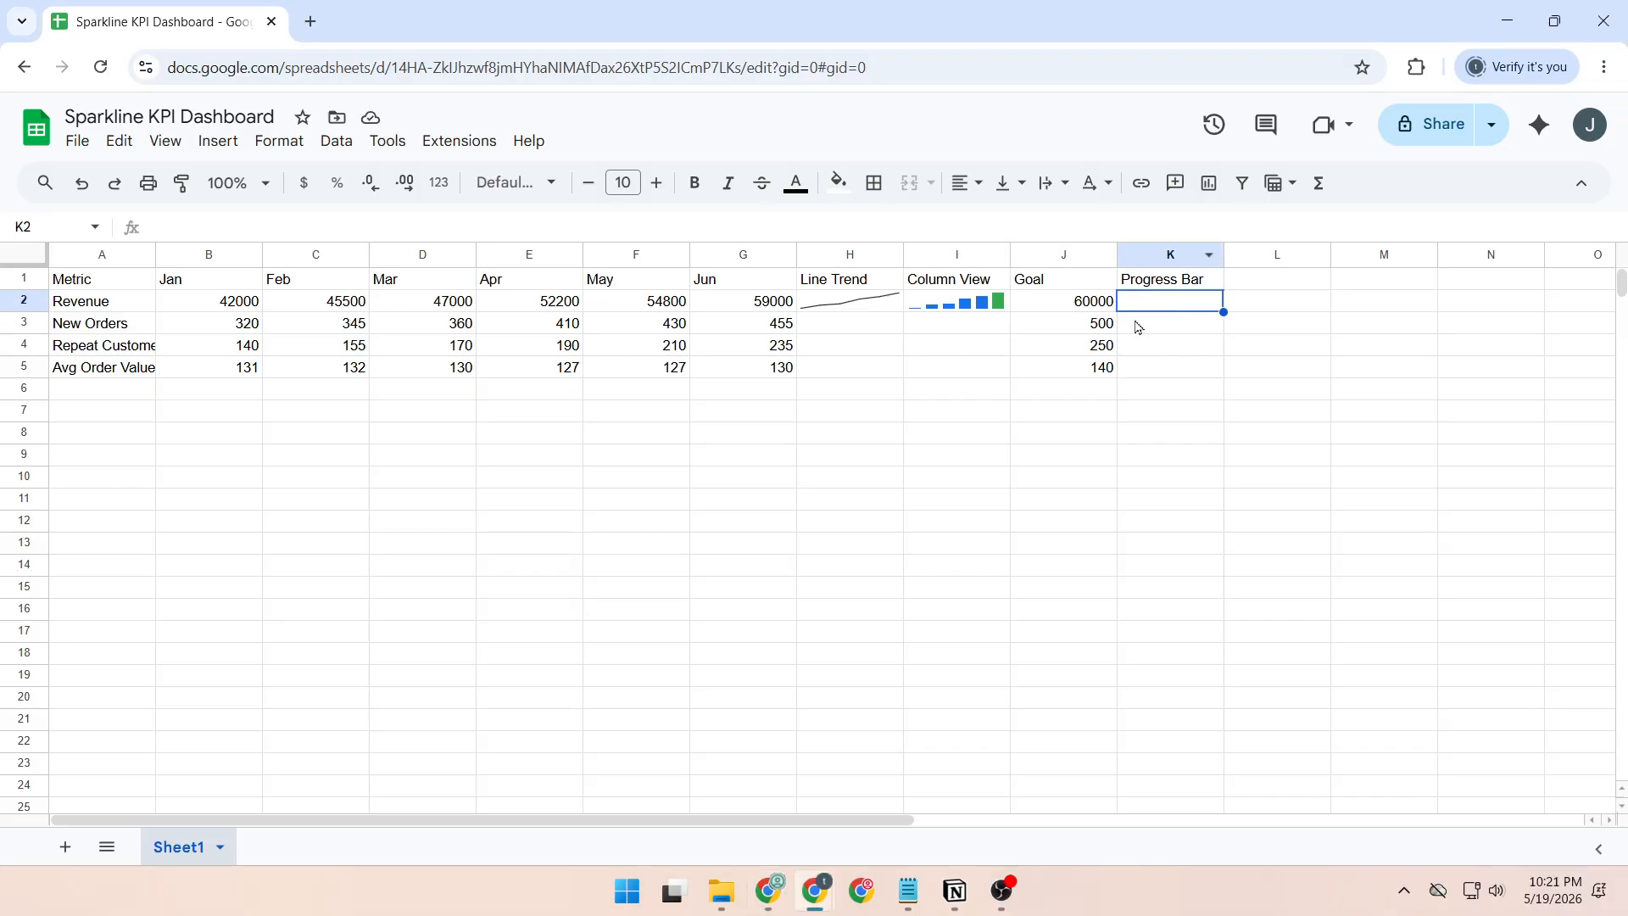
left_click(675, 228)
type("=SPARKLINE(G2,{\"charttype\",\"bar\";\"max\",J2;\"color1\",\"#34a853\"})")
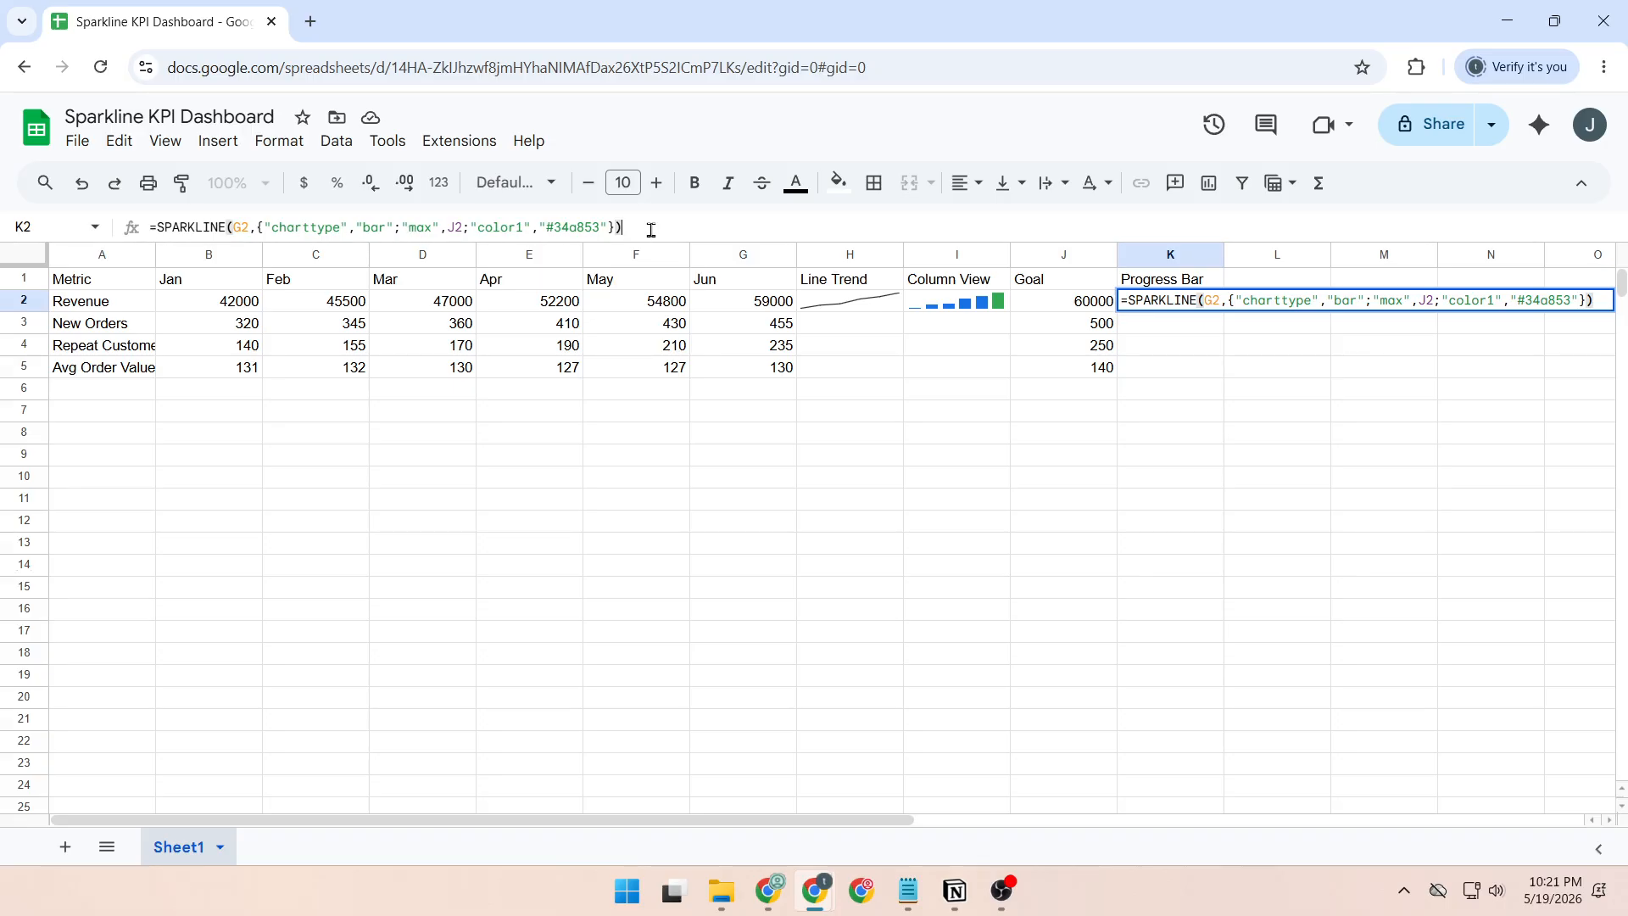
key("Return")
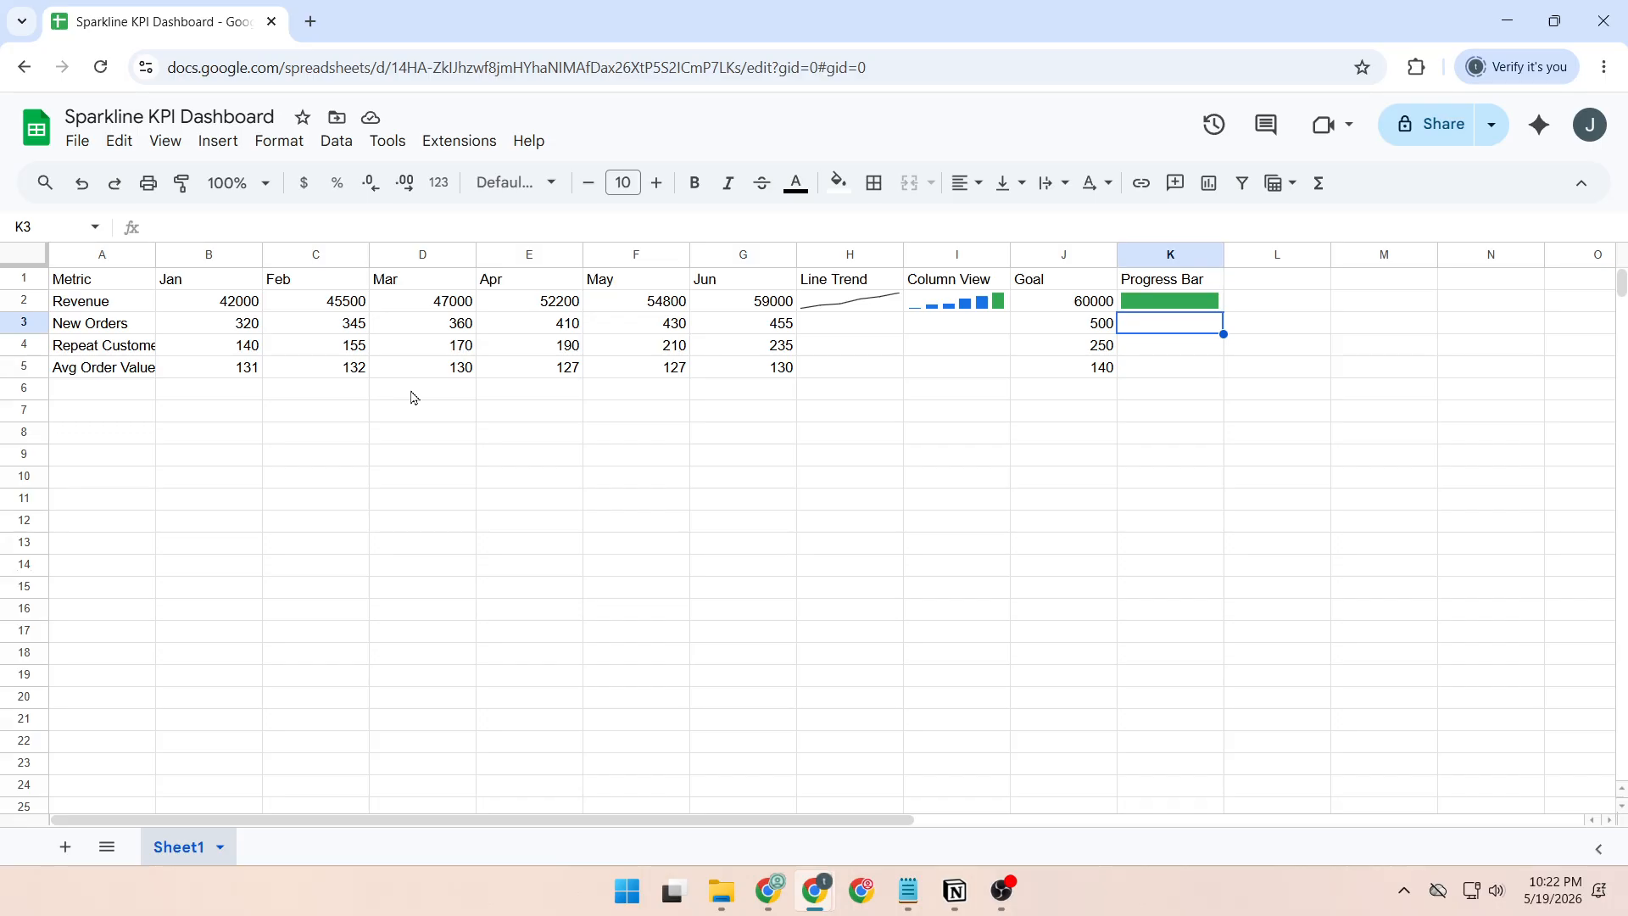
Fill the Line Trend formula in H2 down through H5 and check the copied formula in H3.
left_click(876, 312)
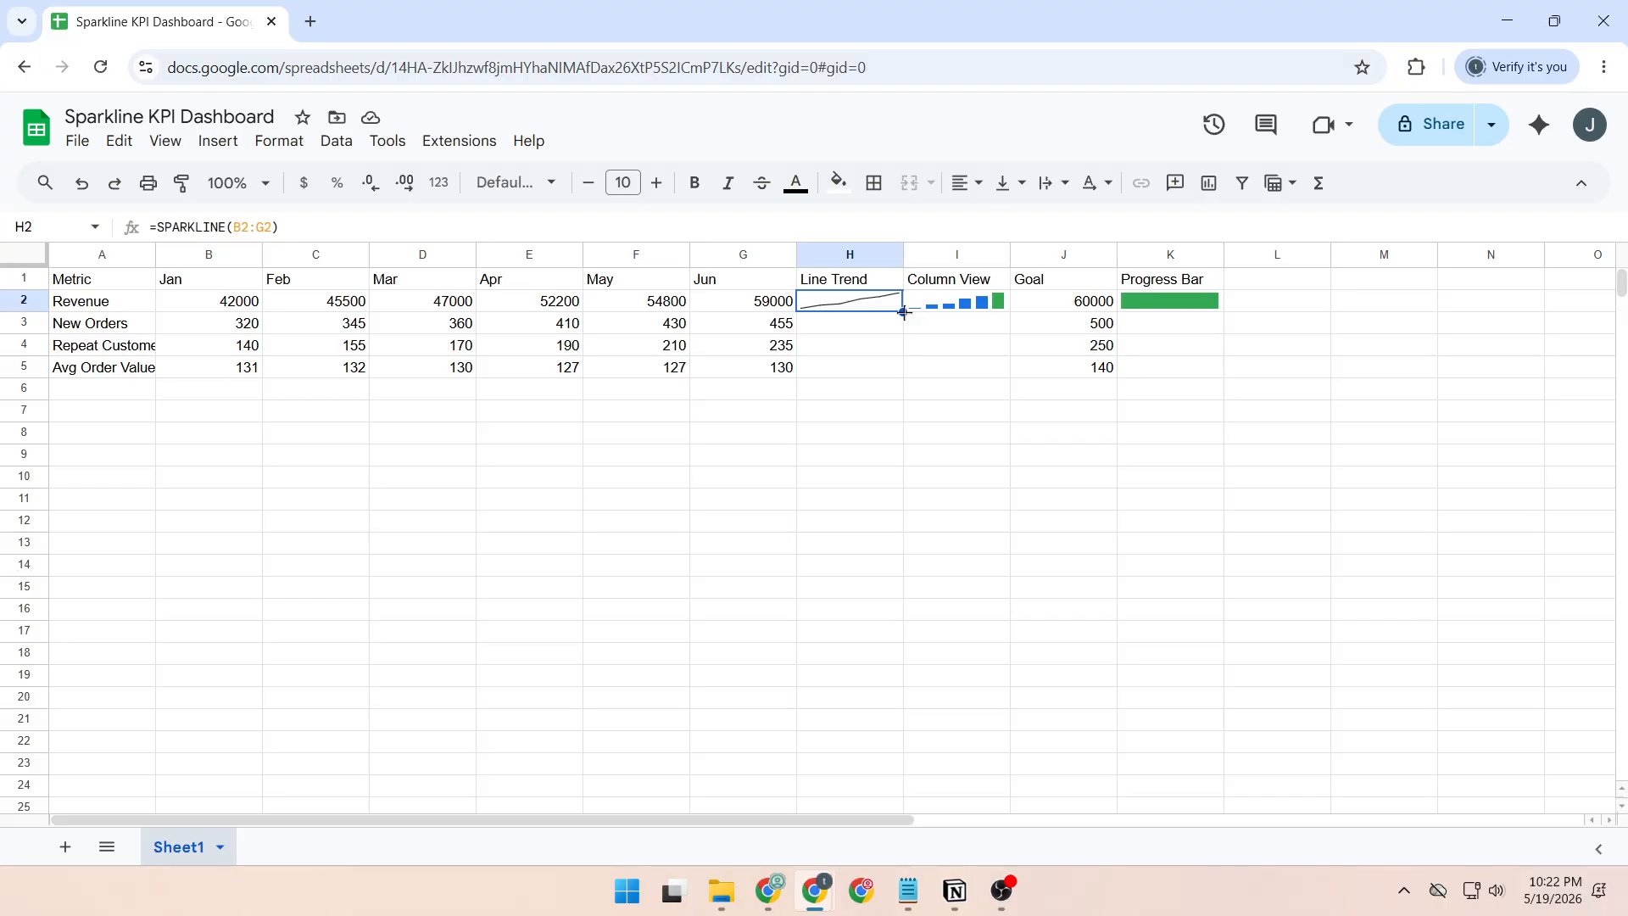
left_click_drag(903, 313, 894, 371)
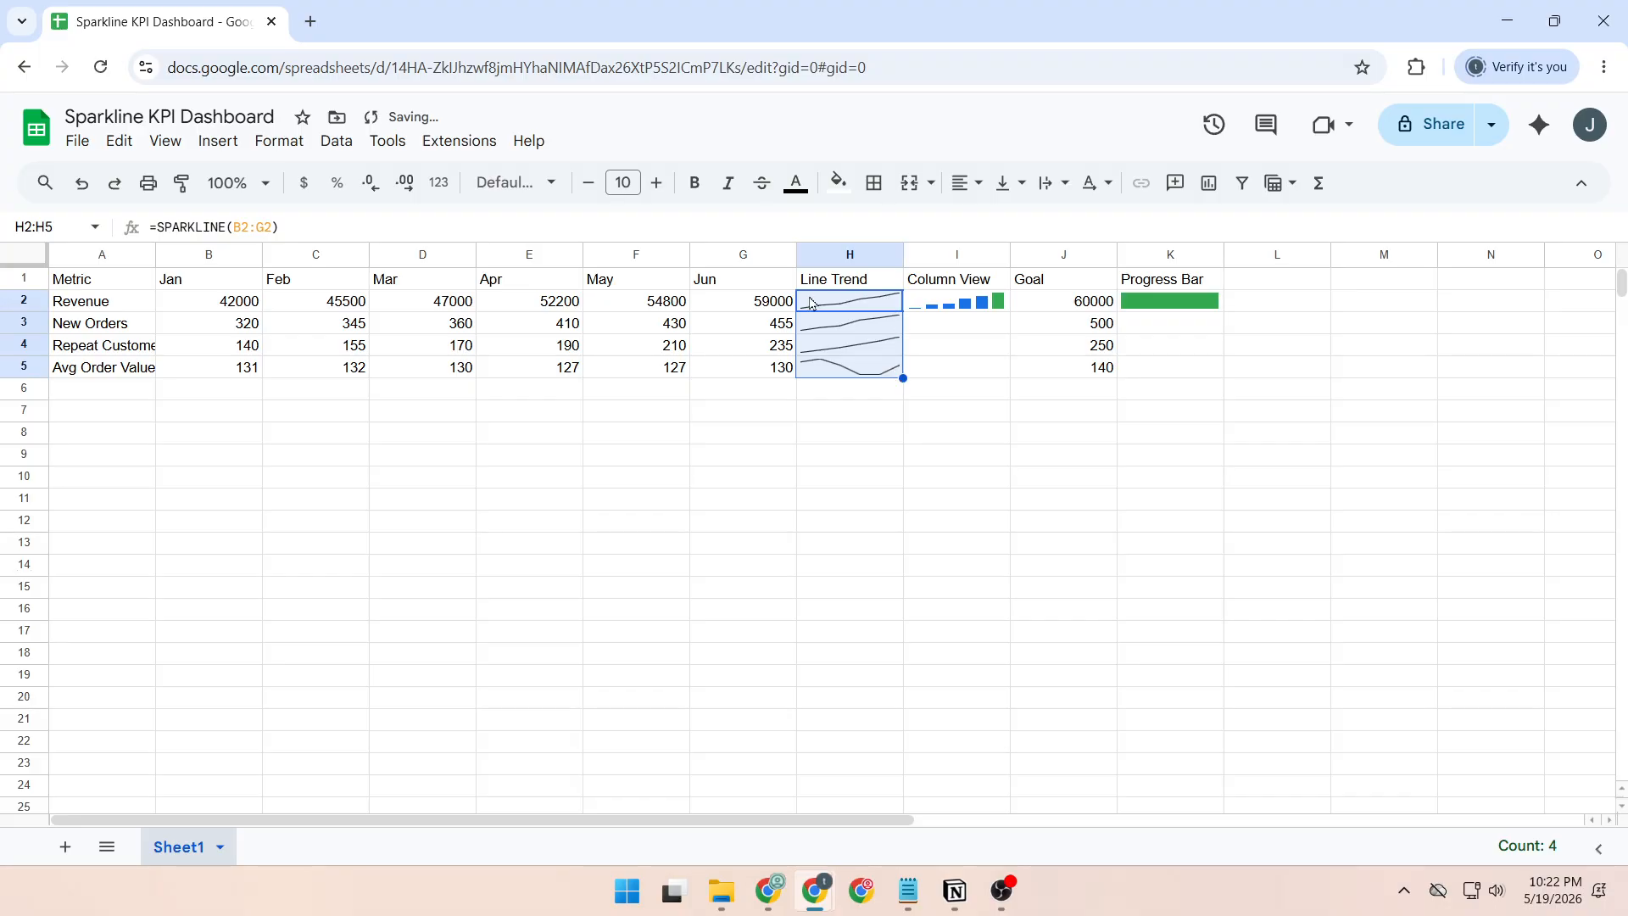
left_click(840, 422)
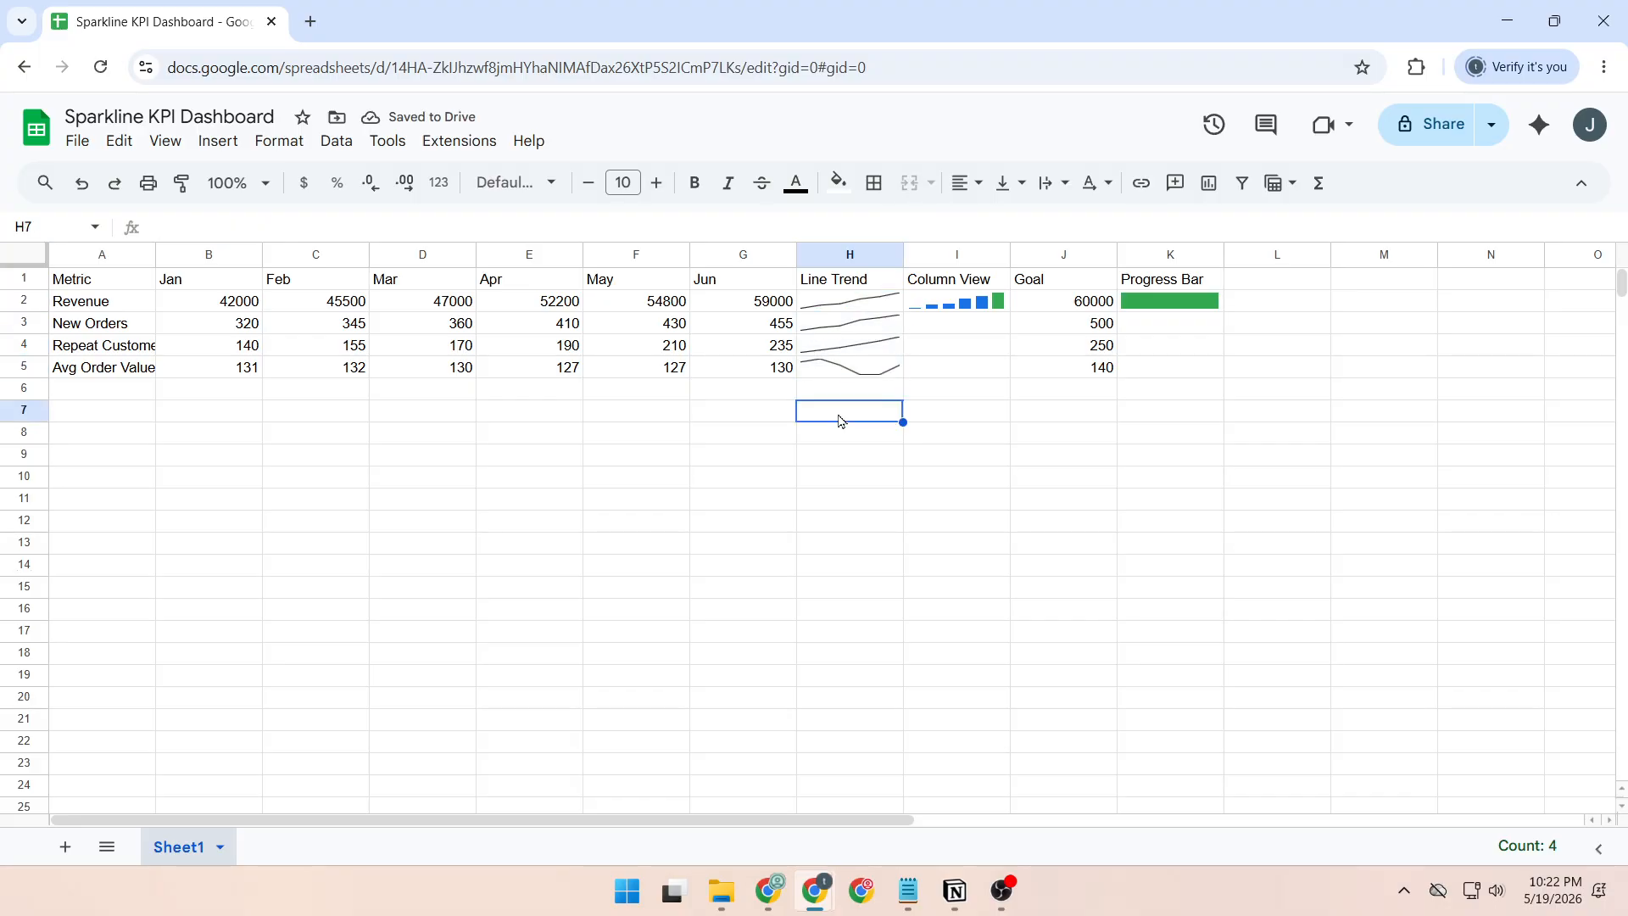
left_click(860, 326)
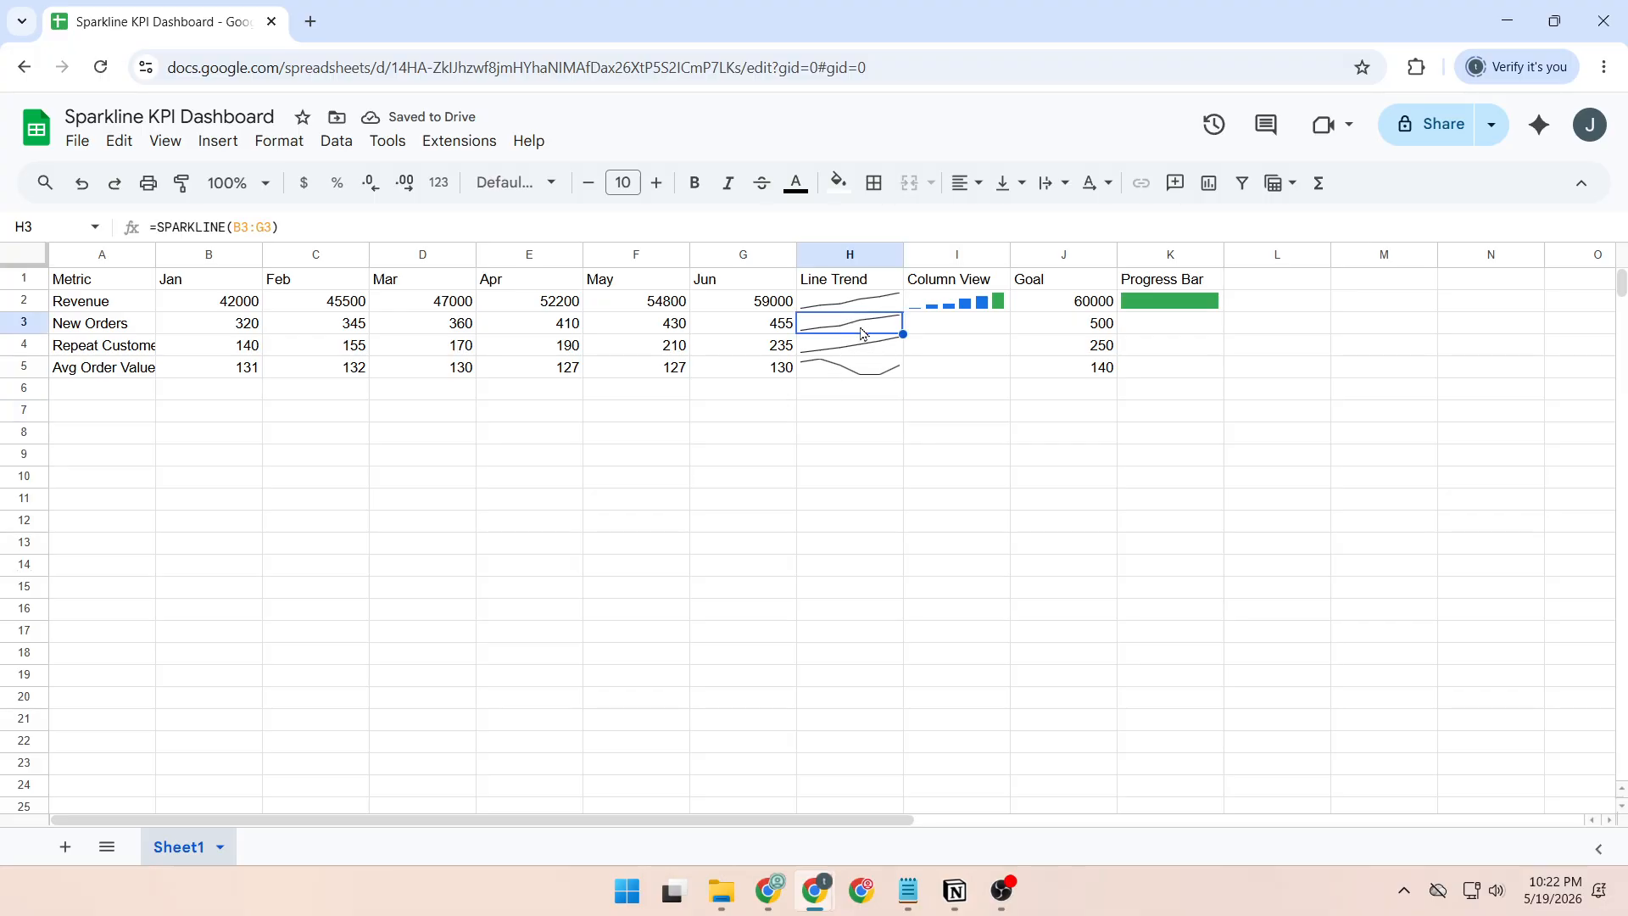
Fill the Column View formula in I2 and the Progress Bar formula in K2 down through row 5.
left_click(967, 307)
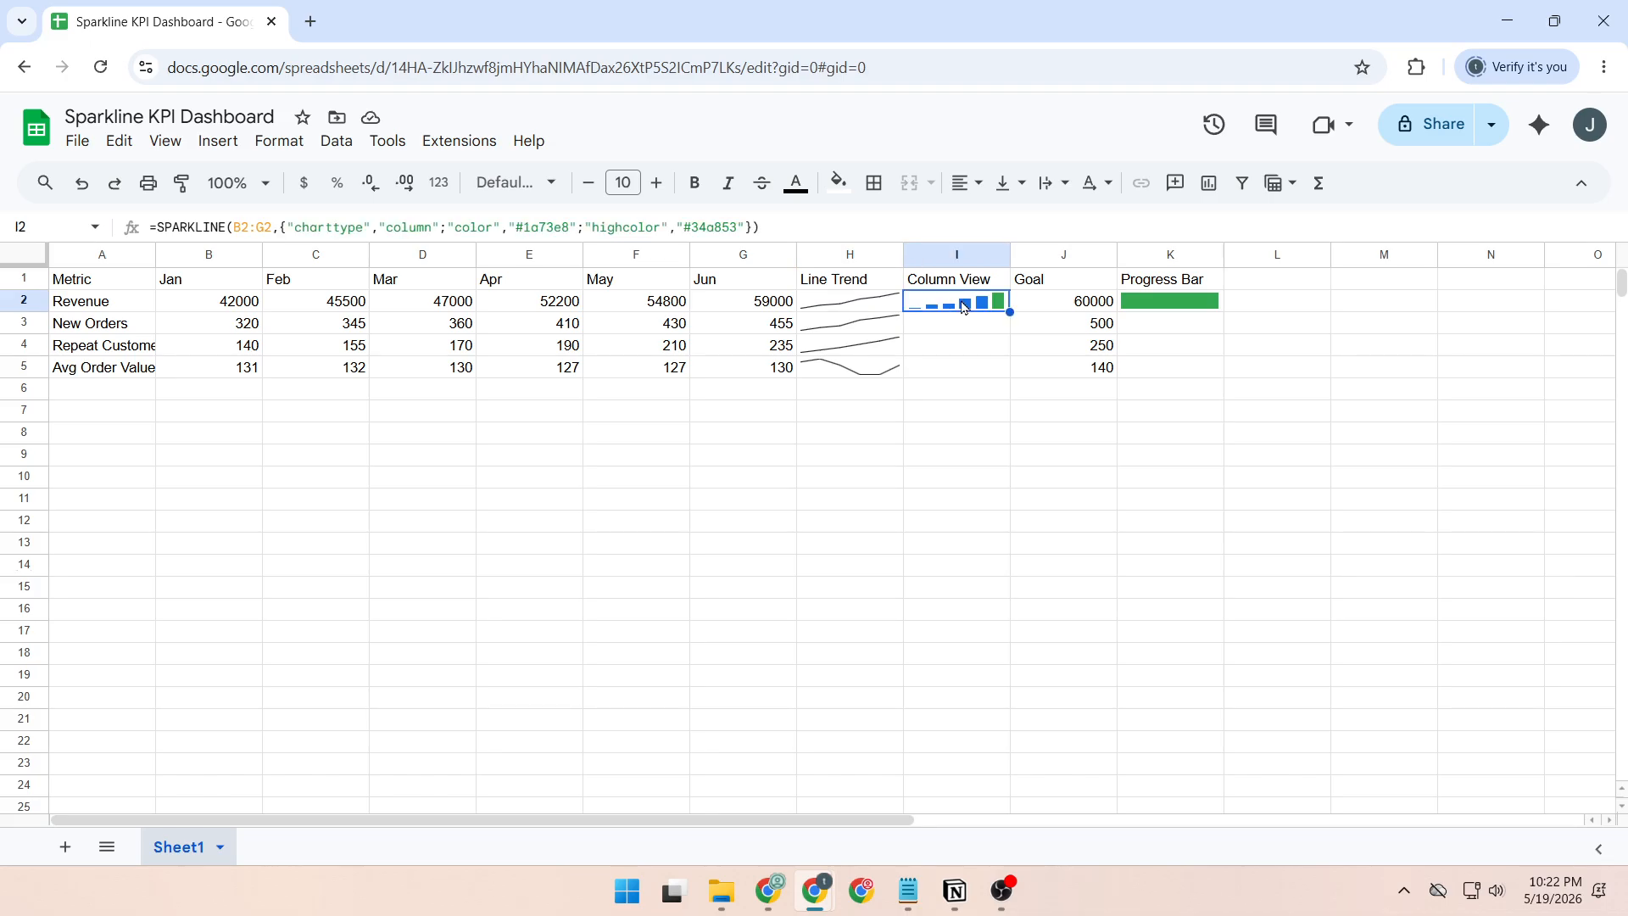
left_click_drag(1010, 311, 996, 373)
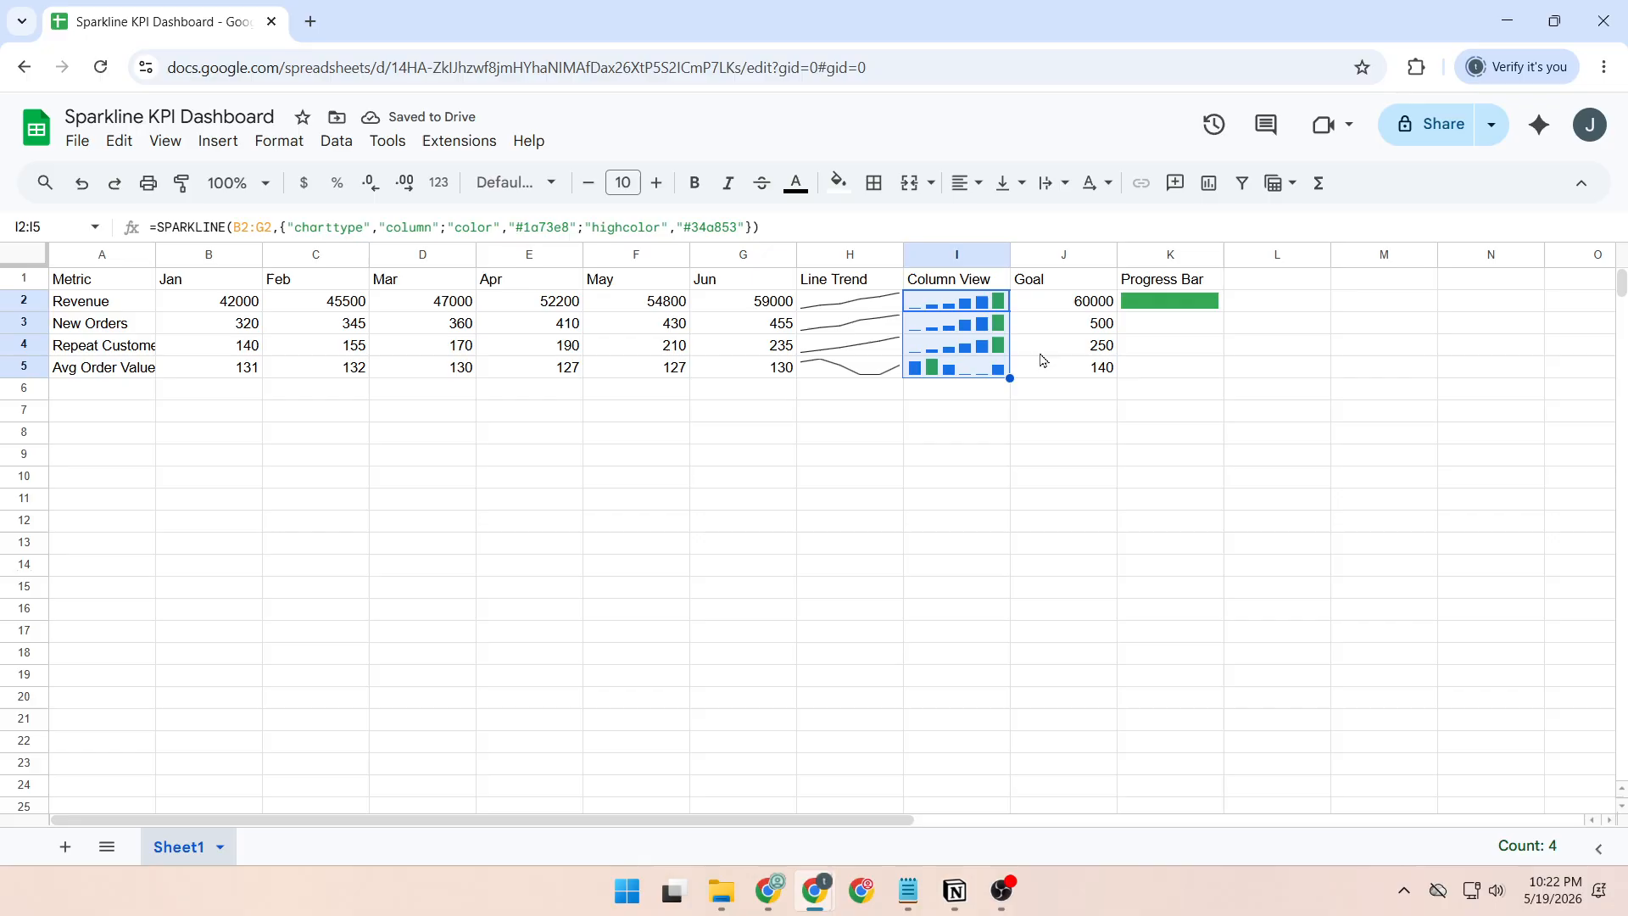
left_click(1185, 311)
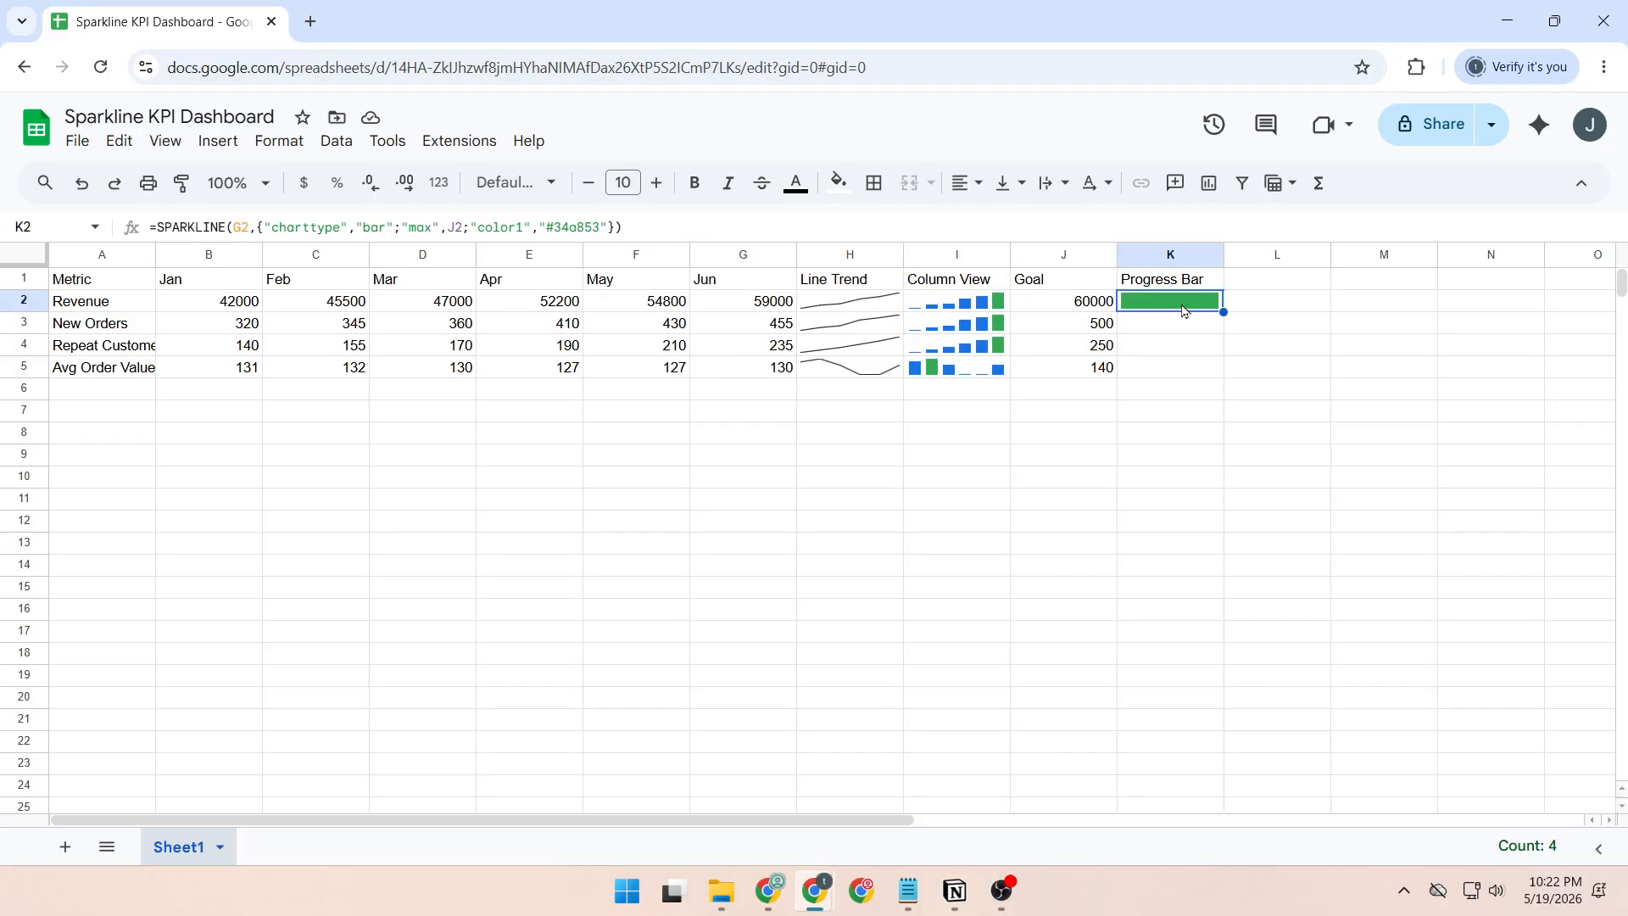
left_click_drag(1222, 306, 1220, 374)
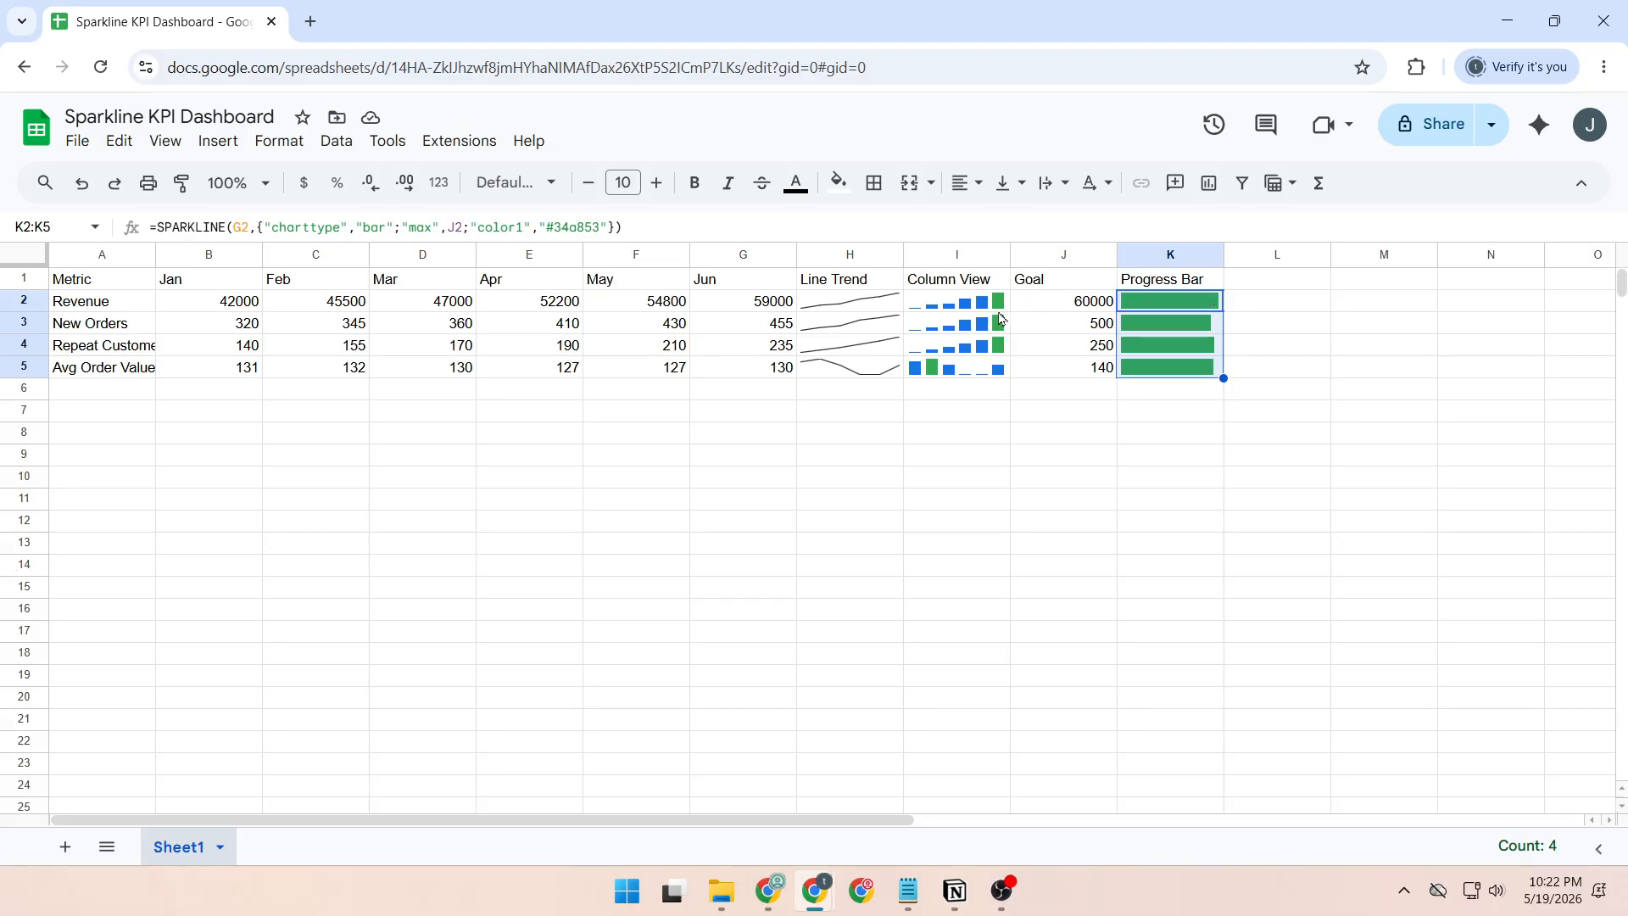
Review the copied line sparklines and the Line Trend, Column View and Progress Bar columns.
left_click(847, 309)
left_click(854, 326)
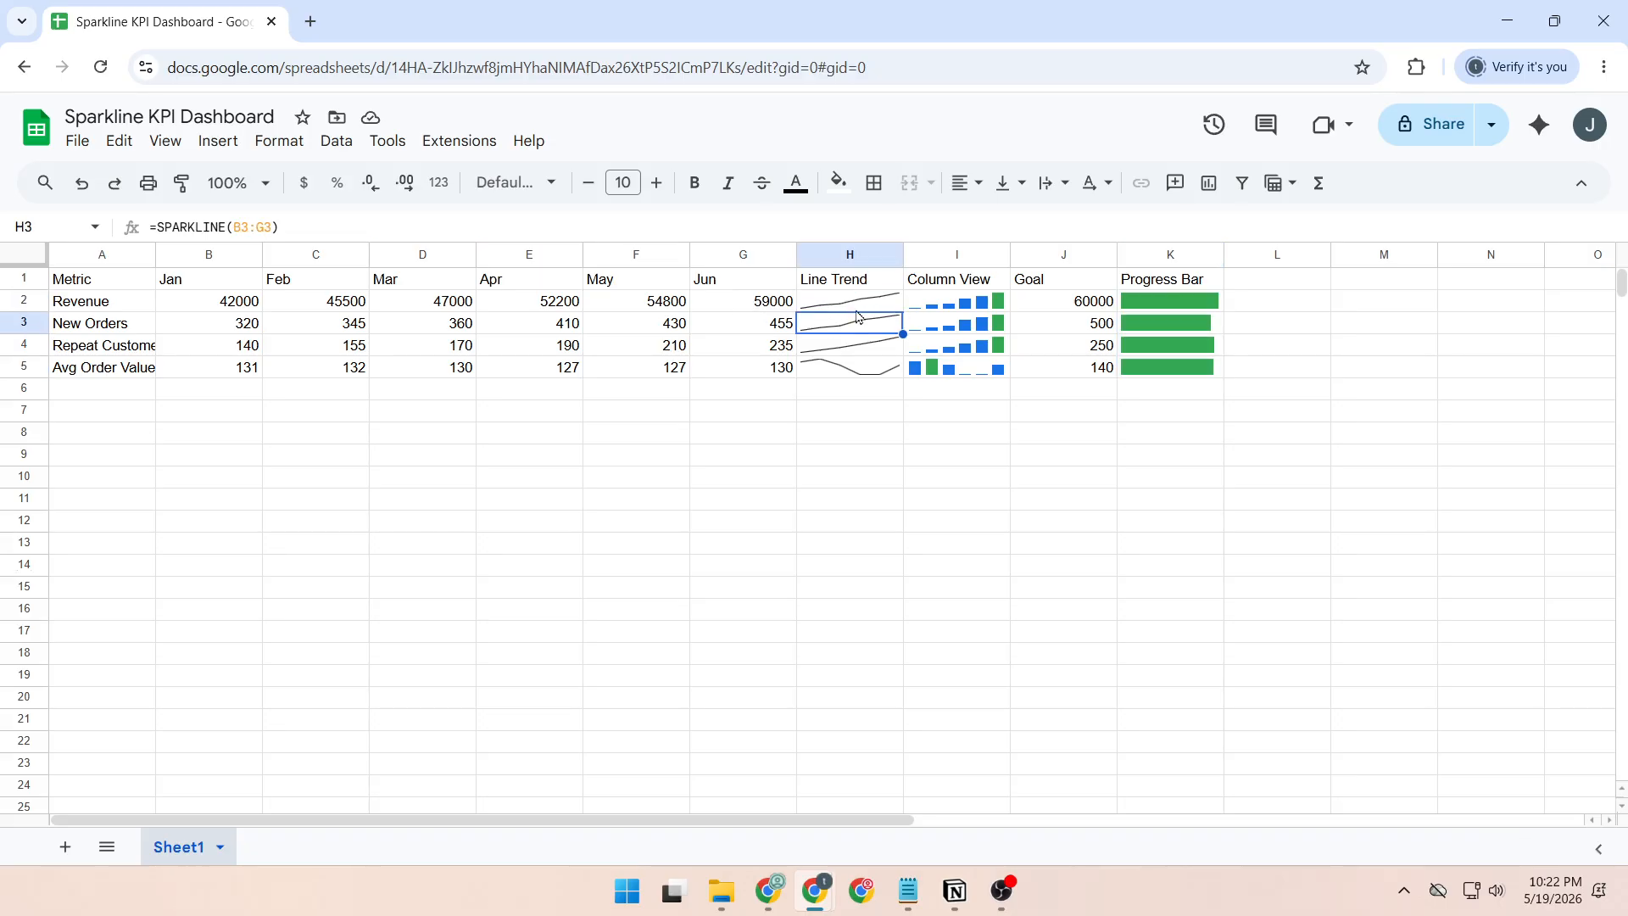
left_click(851, 349)
left_click(869, 255)
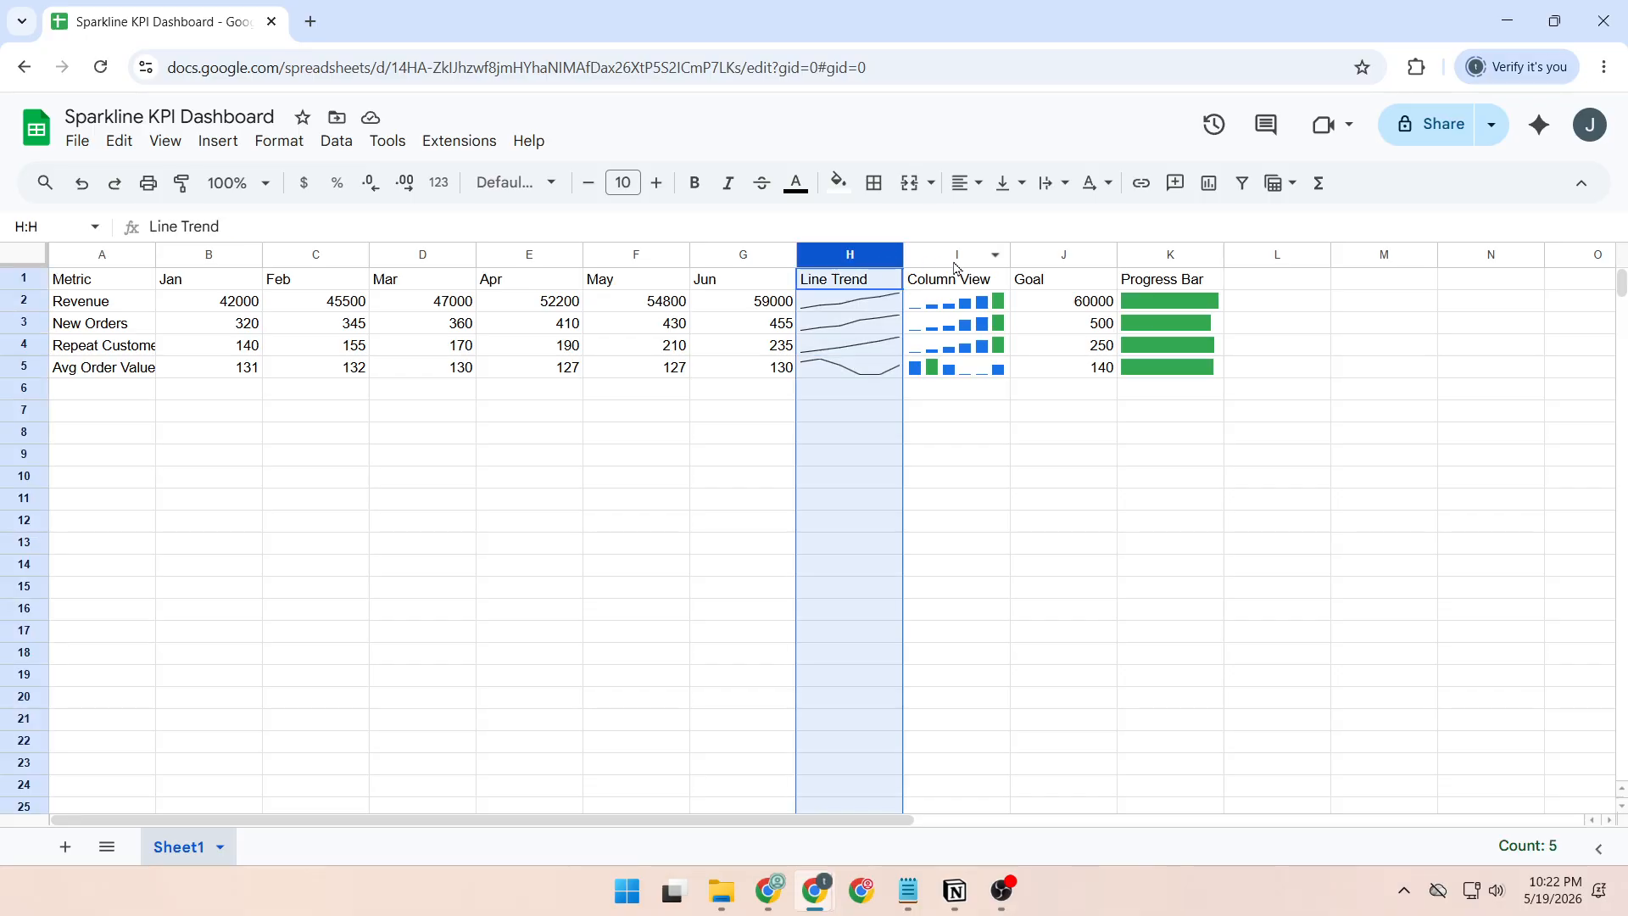
left_click(975, 255)
left_click(1168, 257)
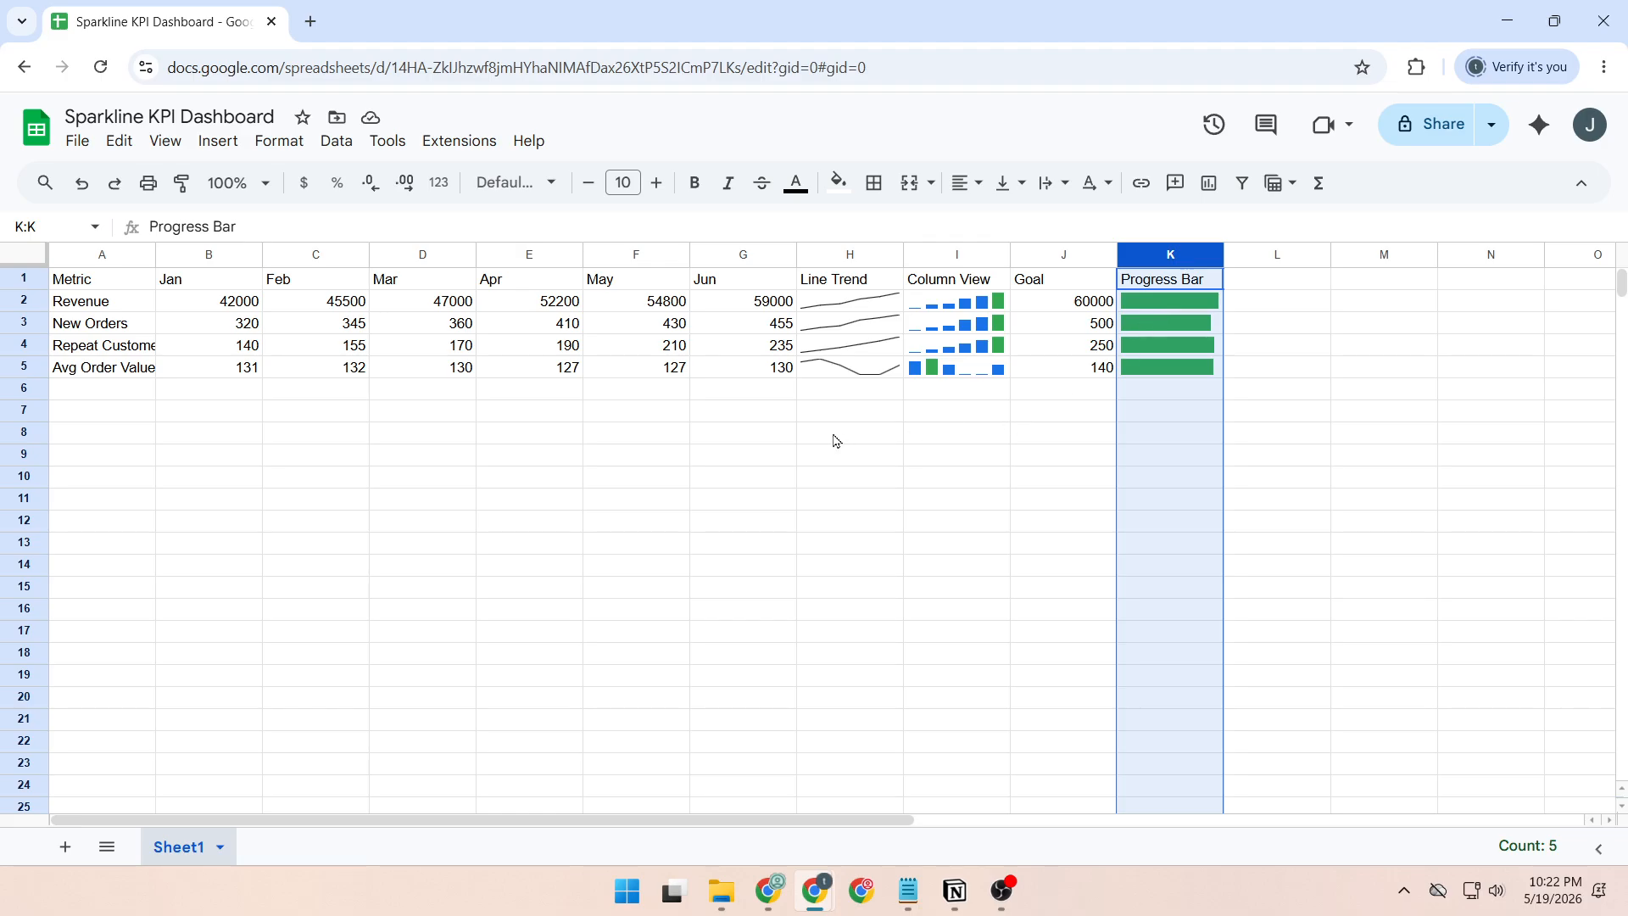
left_click(843, 409)
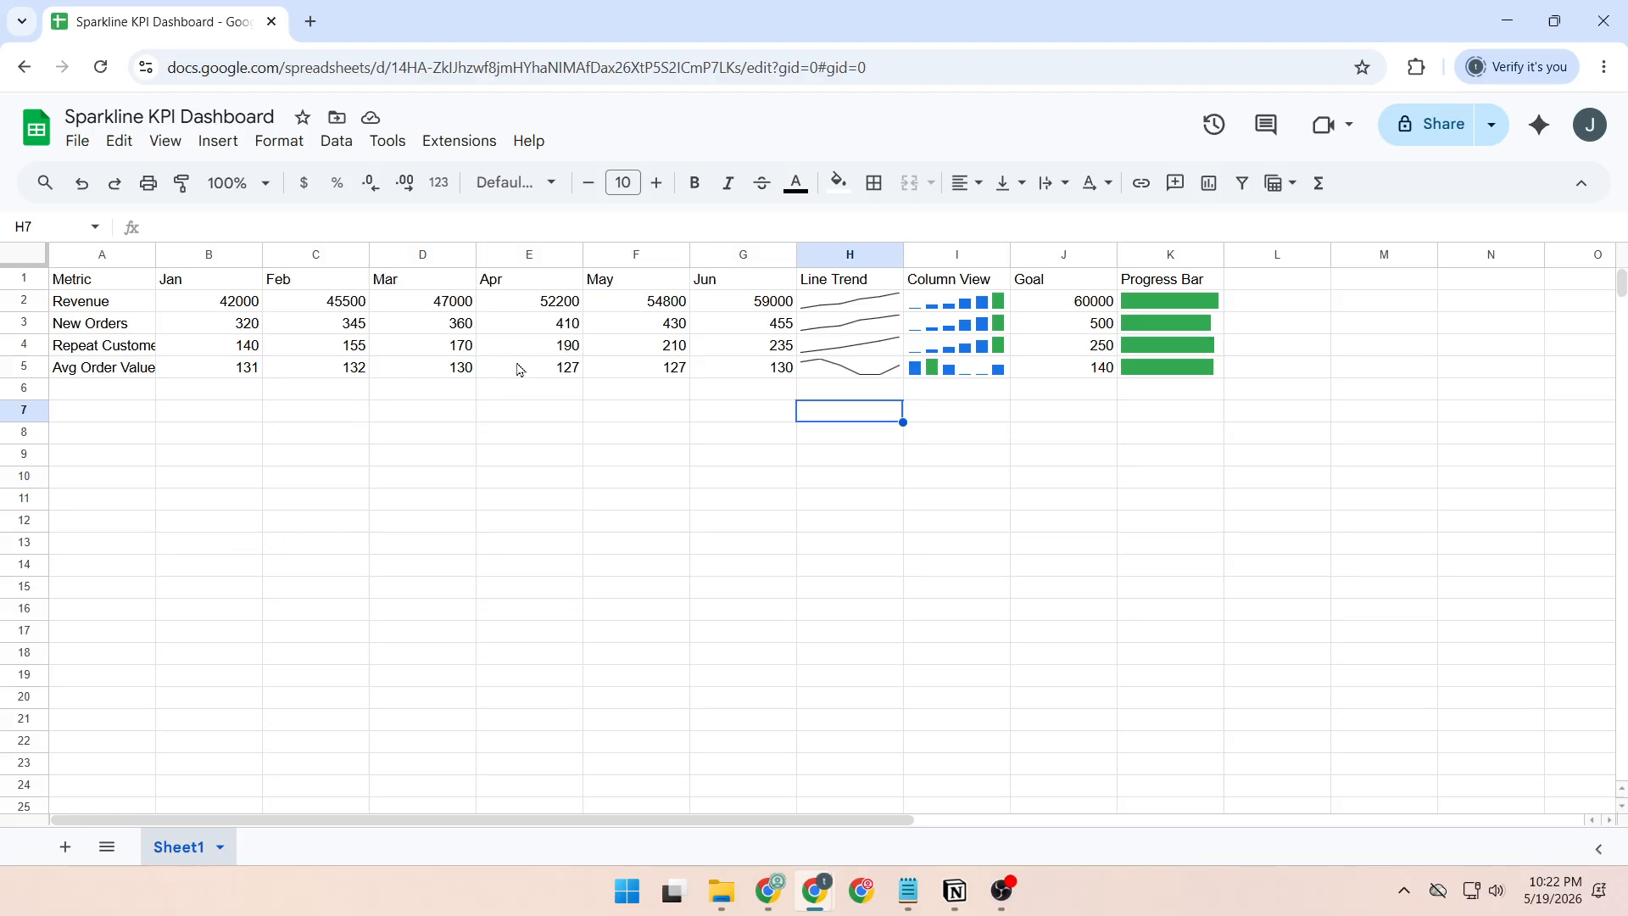
Bold header row 1 and increase the height of rows 2 to 5 together to about two and a half times the default.
left_click(26, 277)
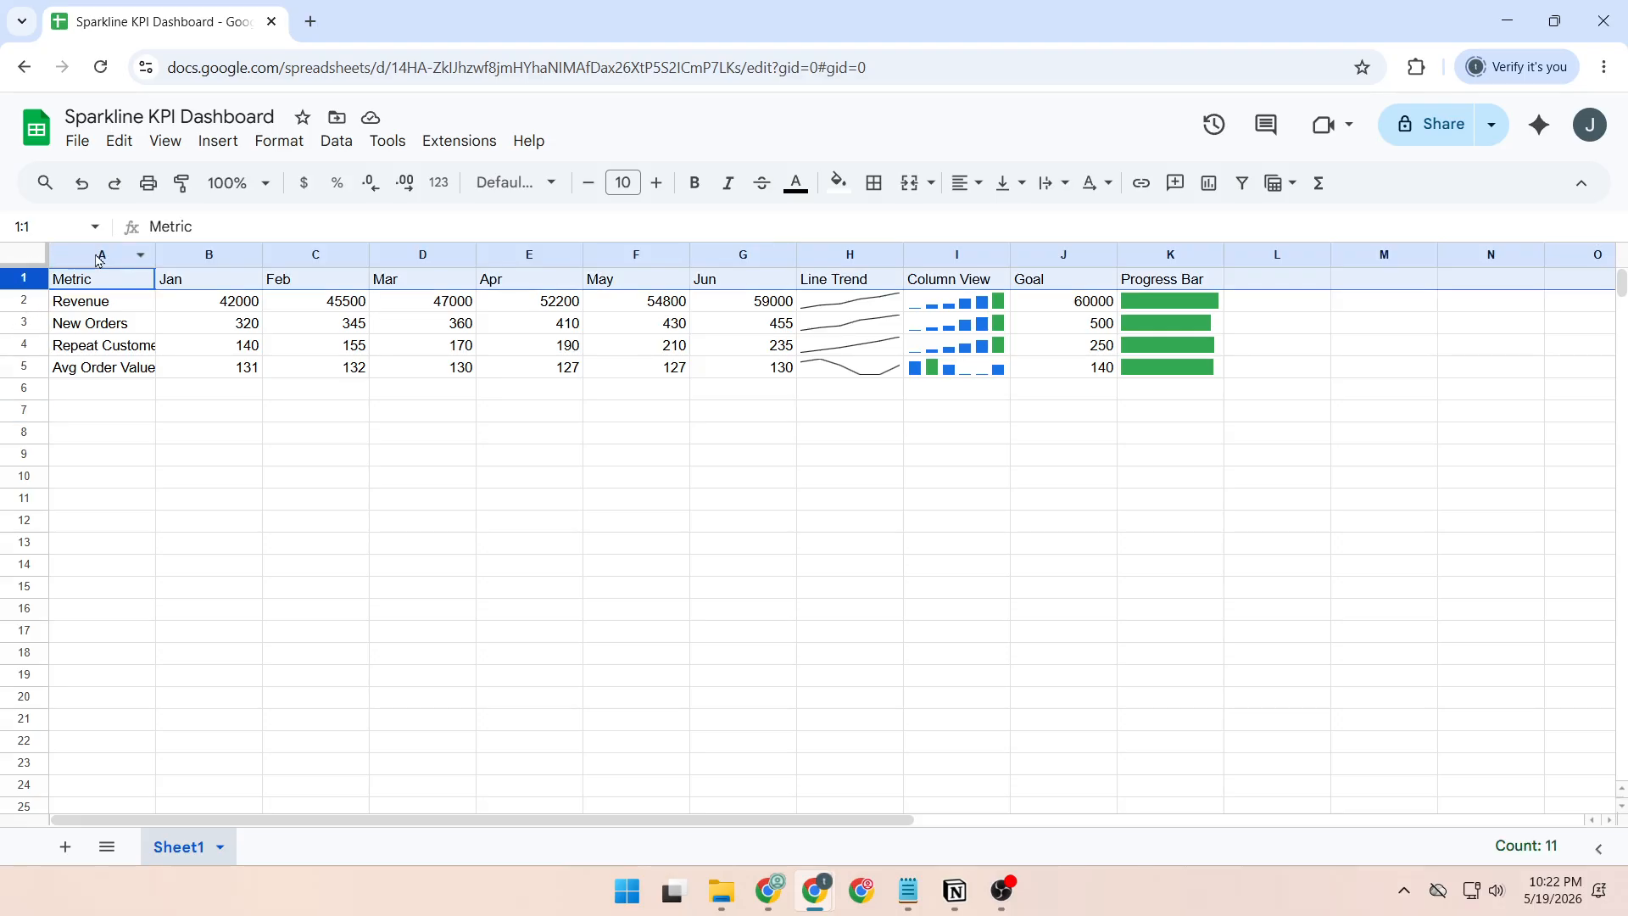
key("ctrl+b")
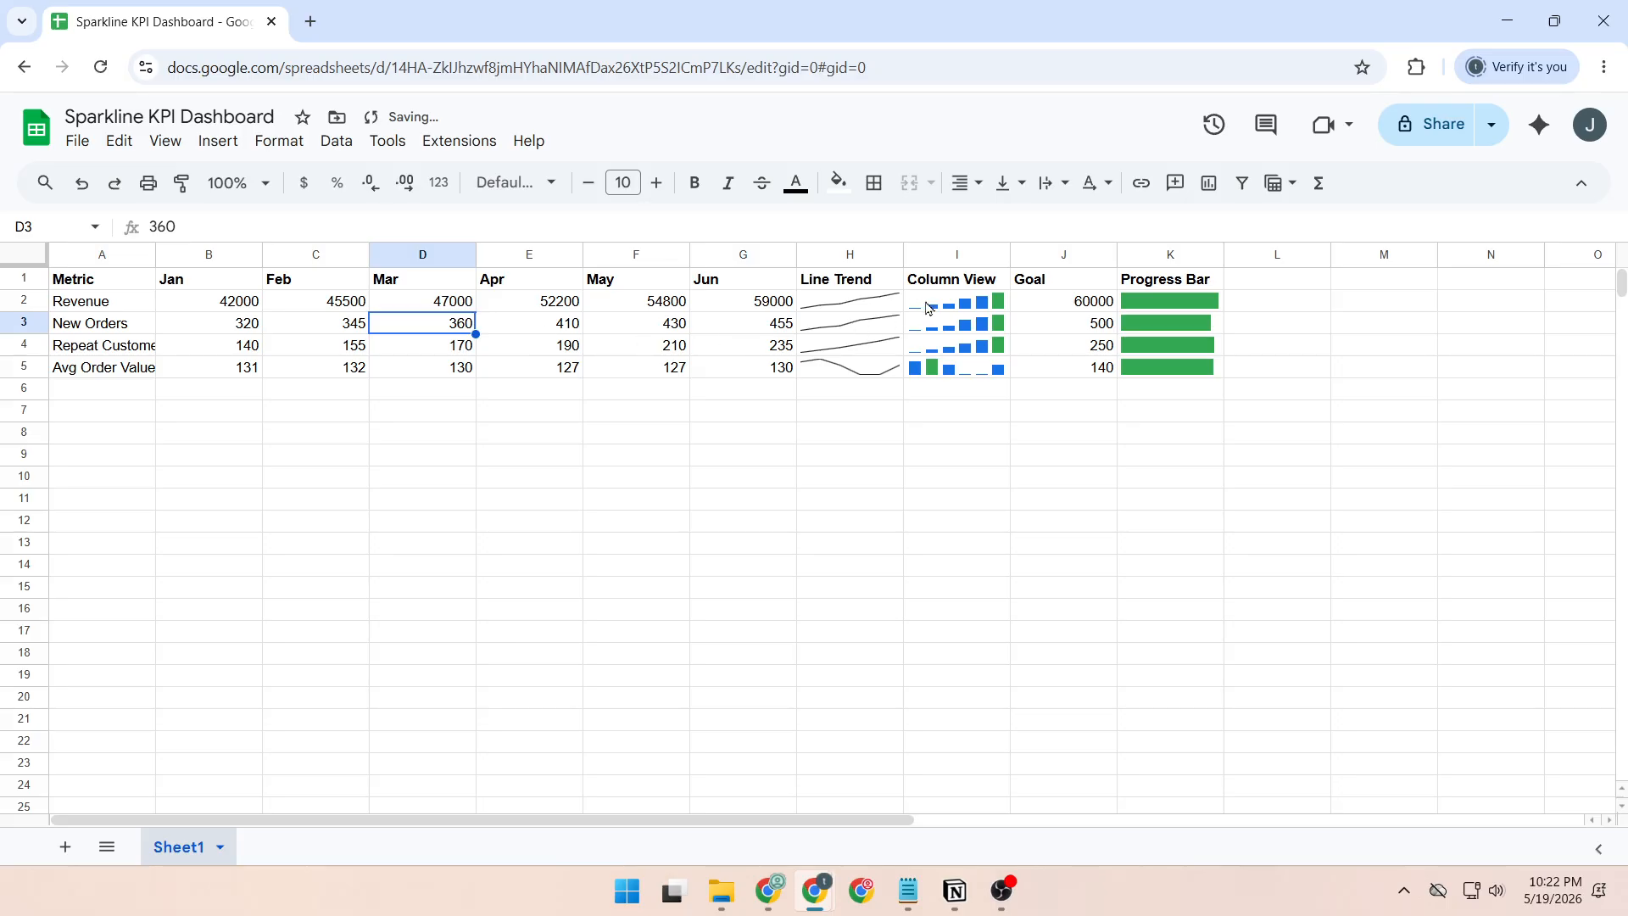
left_click(23, 301)
left_click(30, 367, "shift")
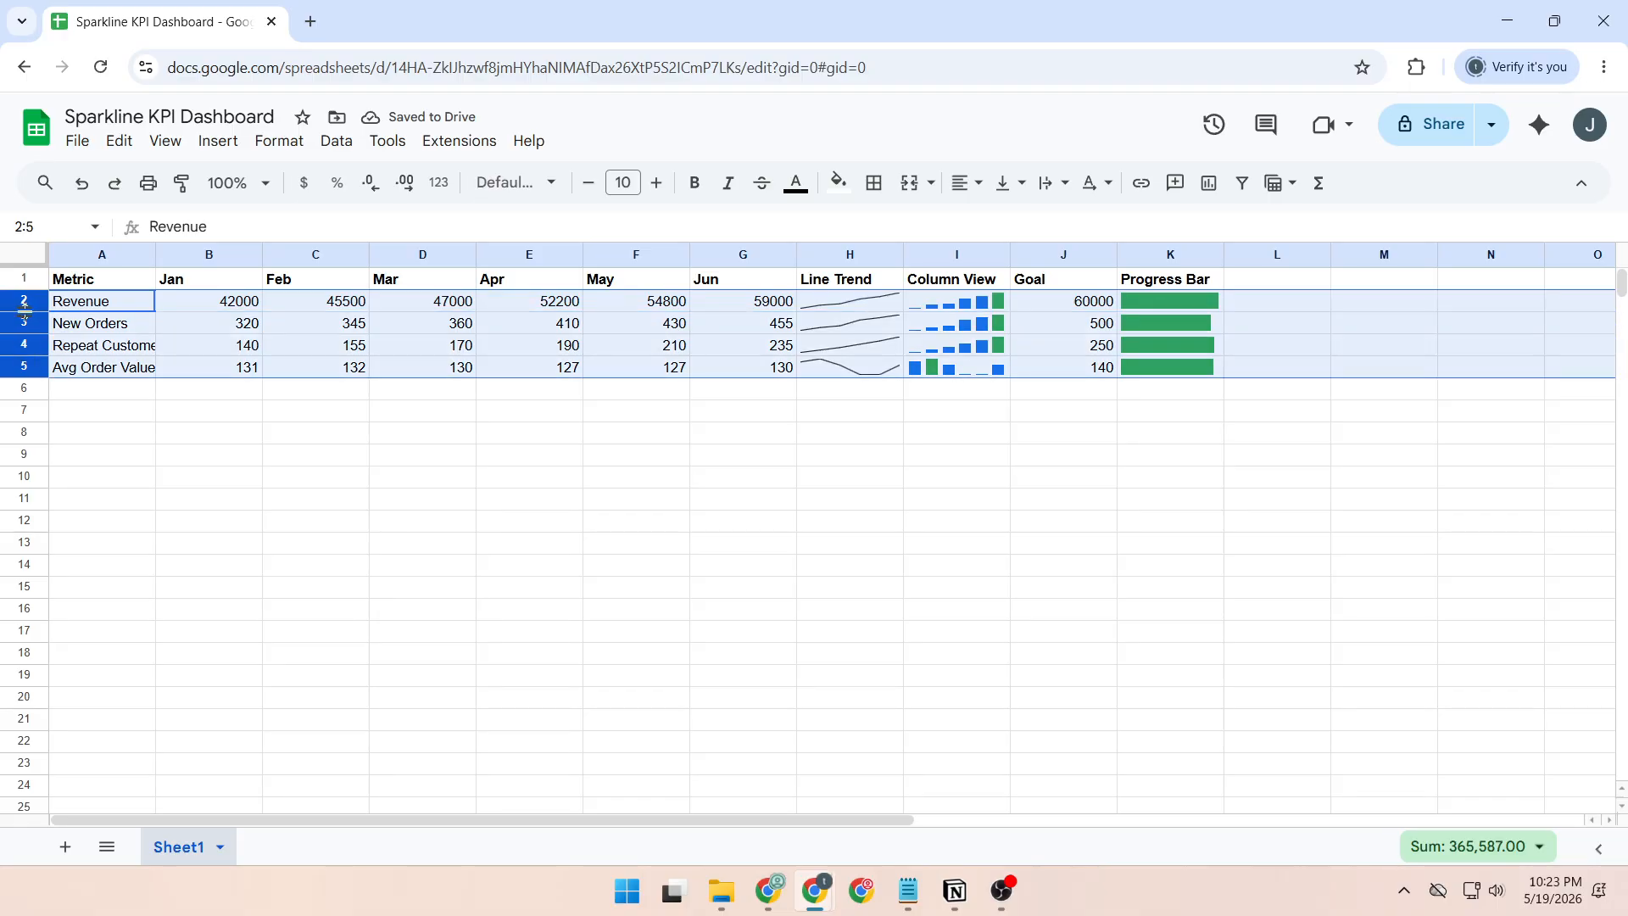
left_click_drag(24, 312, 25, 343)
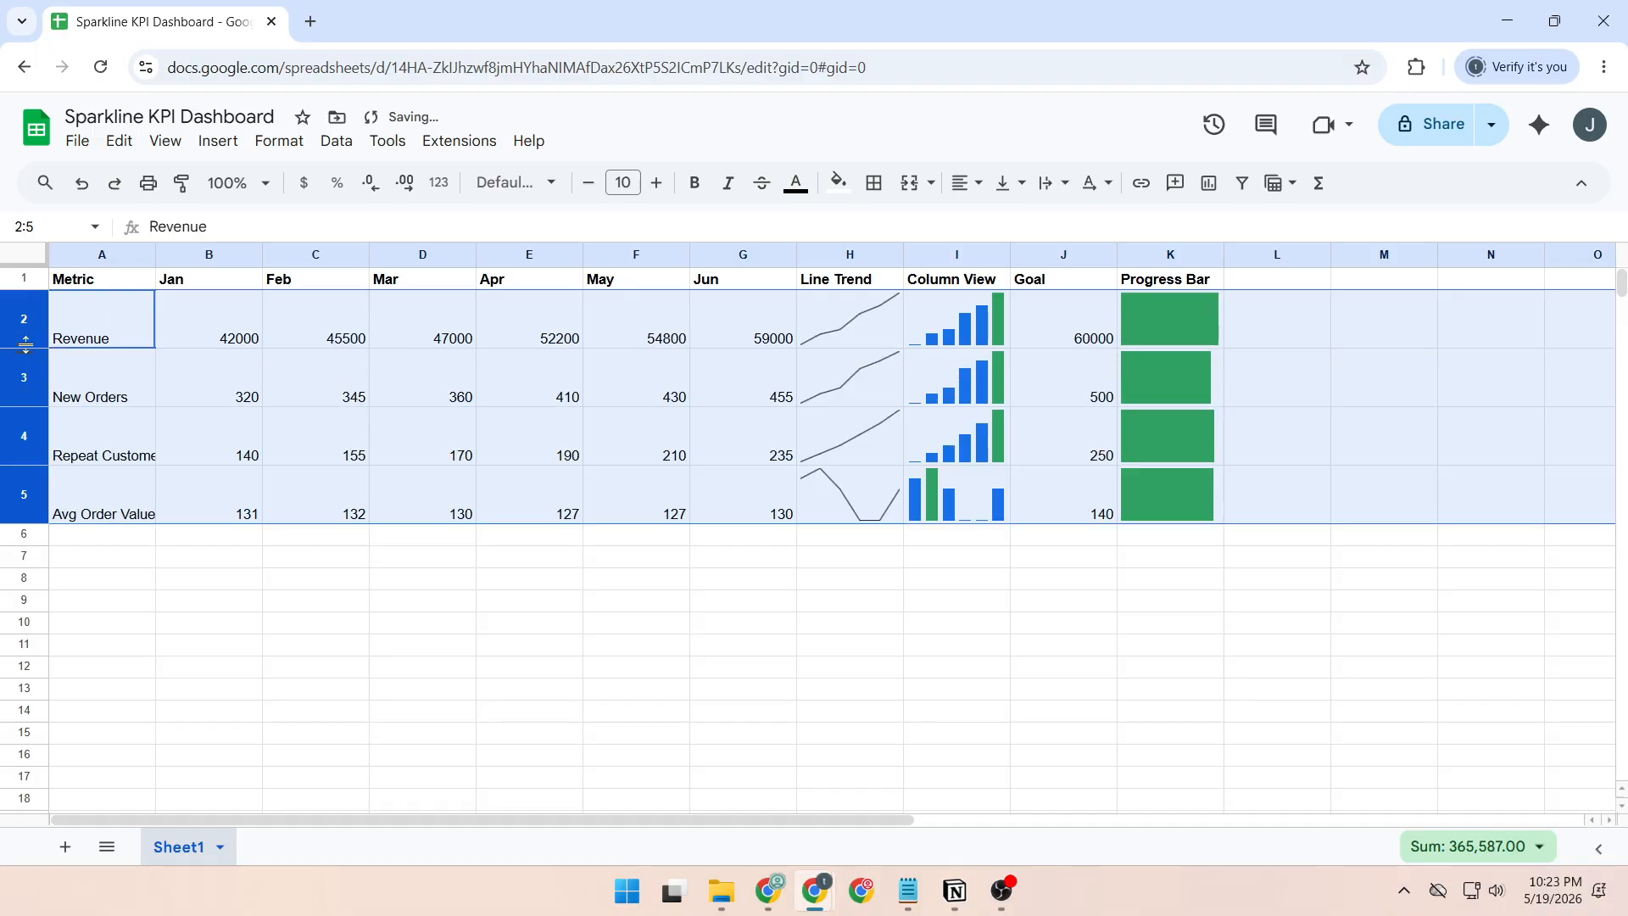